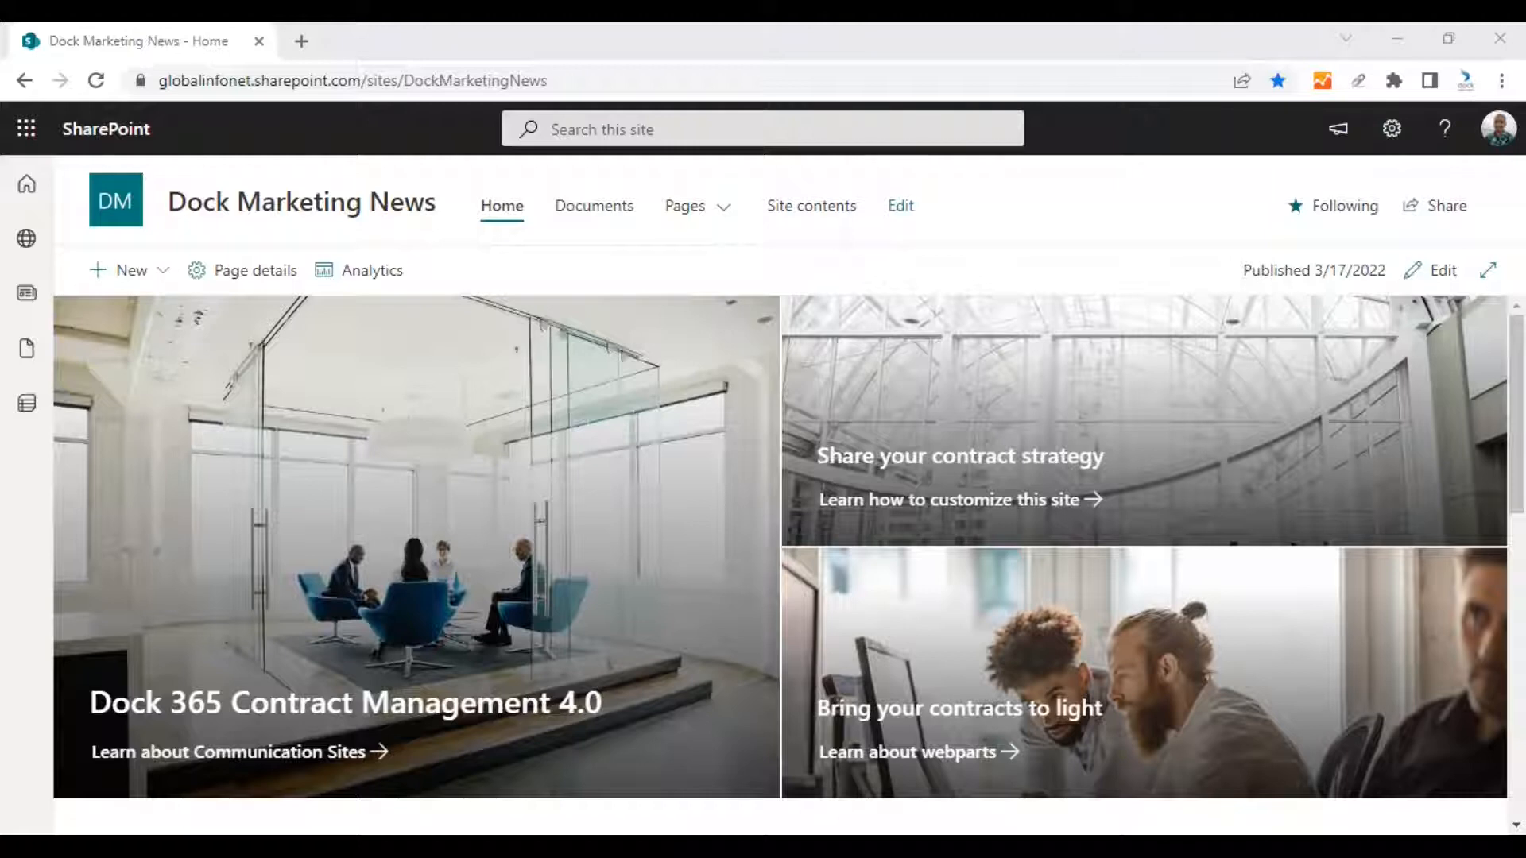
- Review the Dock Marketing News home page from the hero section down to the Latest Marketing Updates
left_click(537, 559)
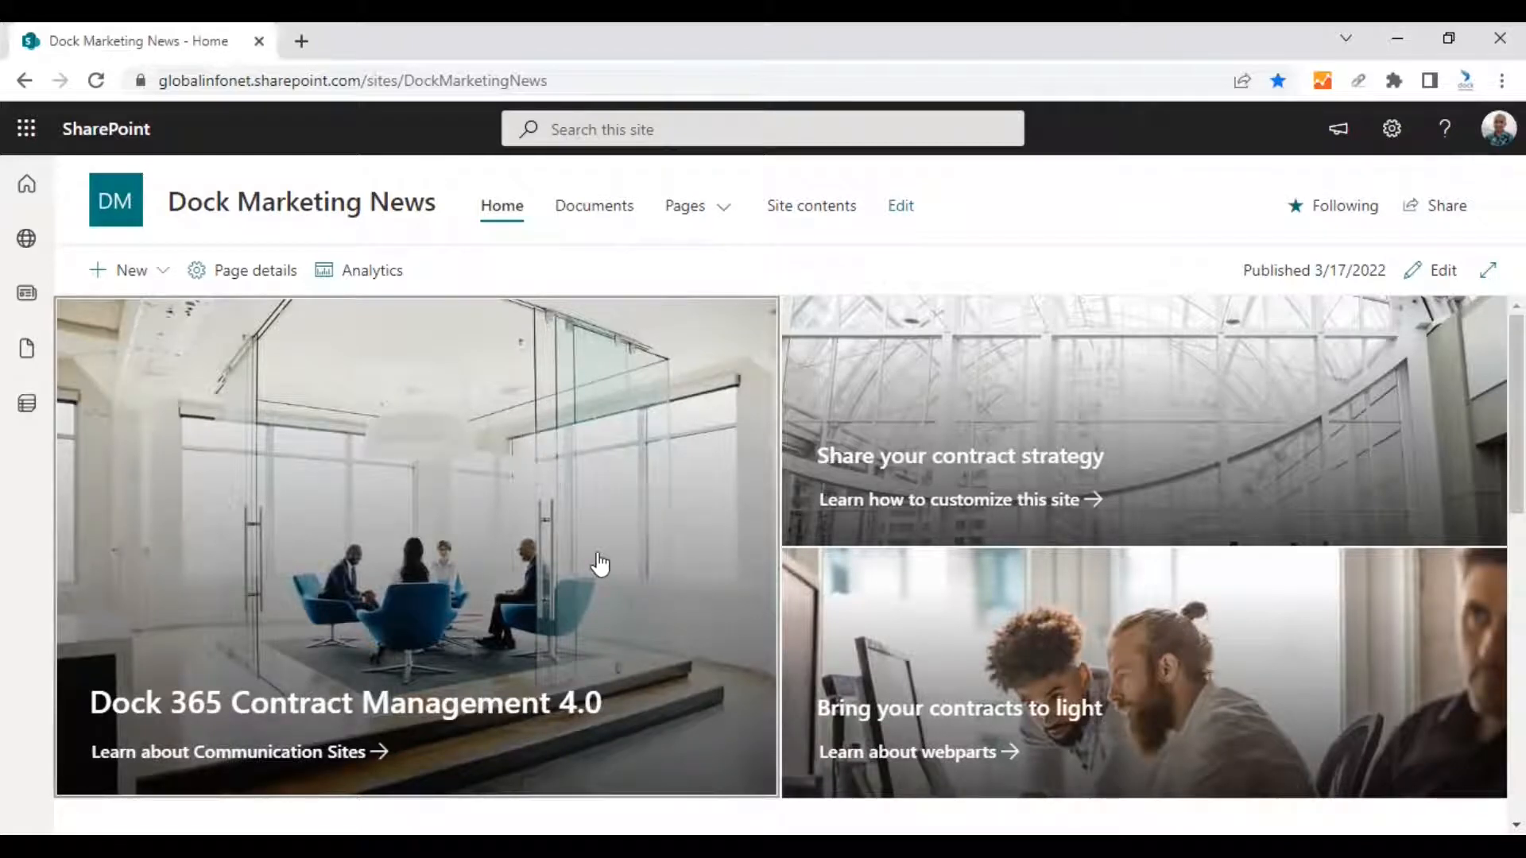
scroll(597, 562, "down", 10)
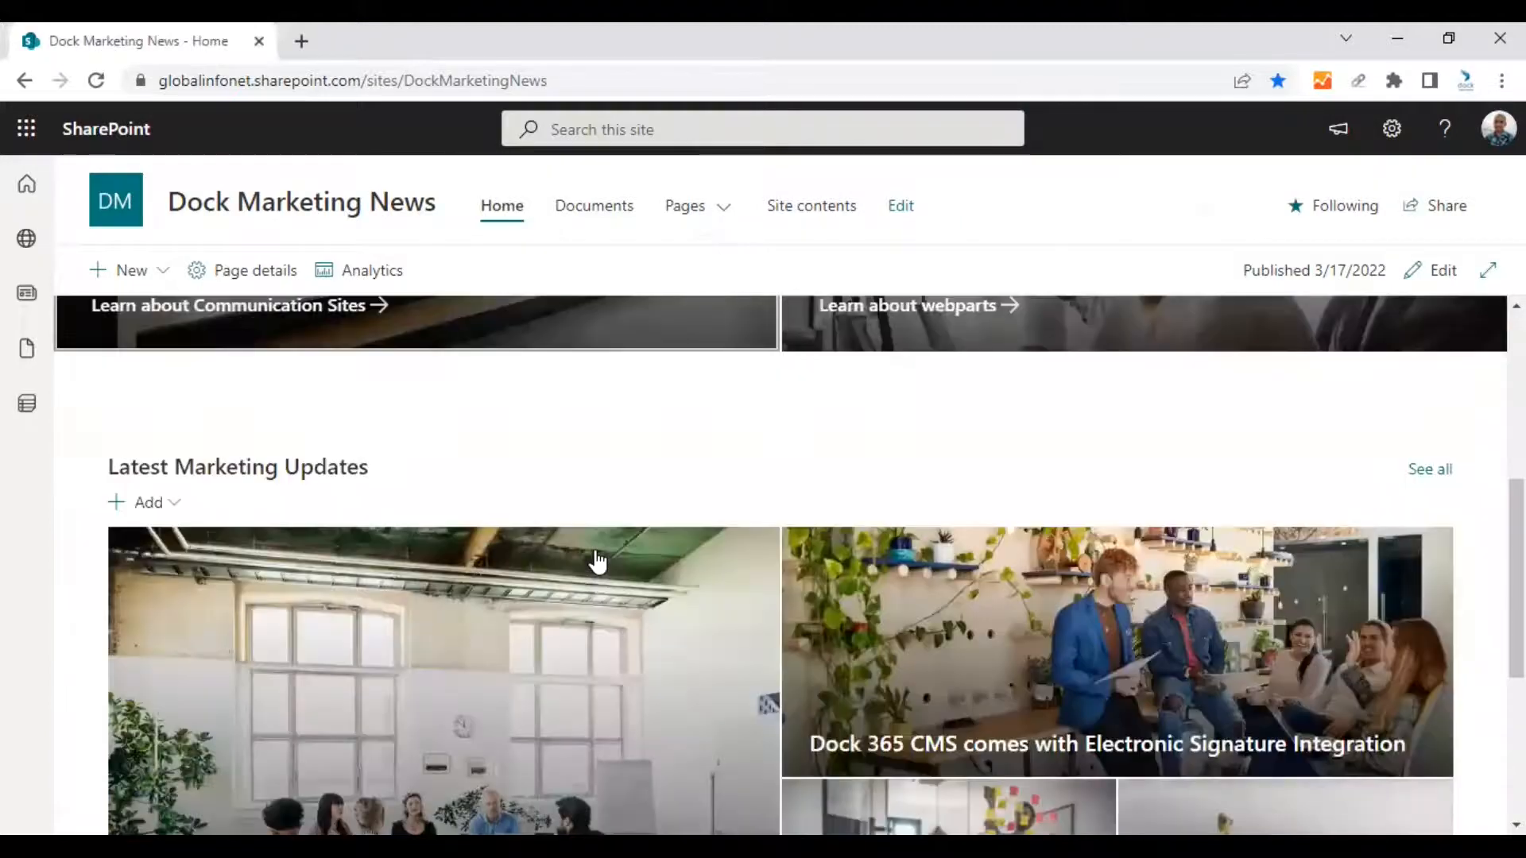
scroll(598, 562, "up", 4)
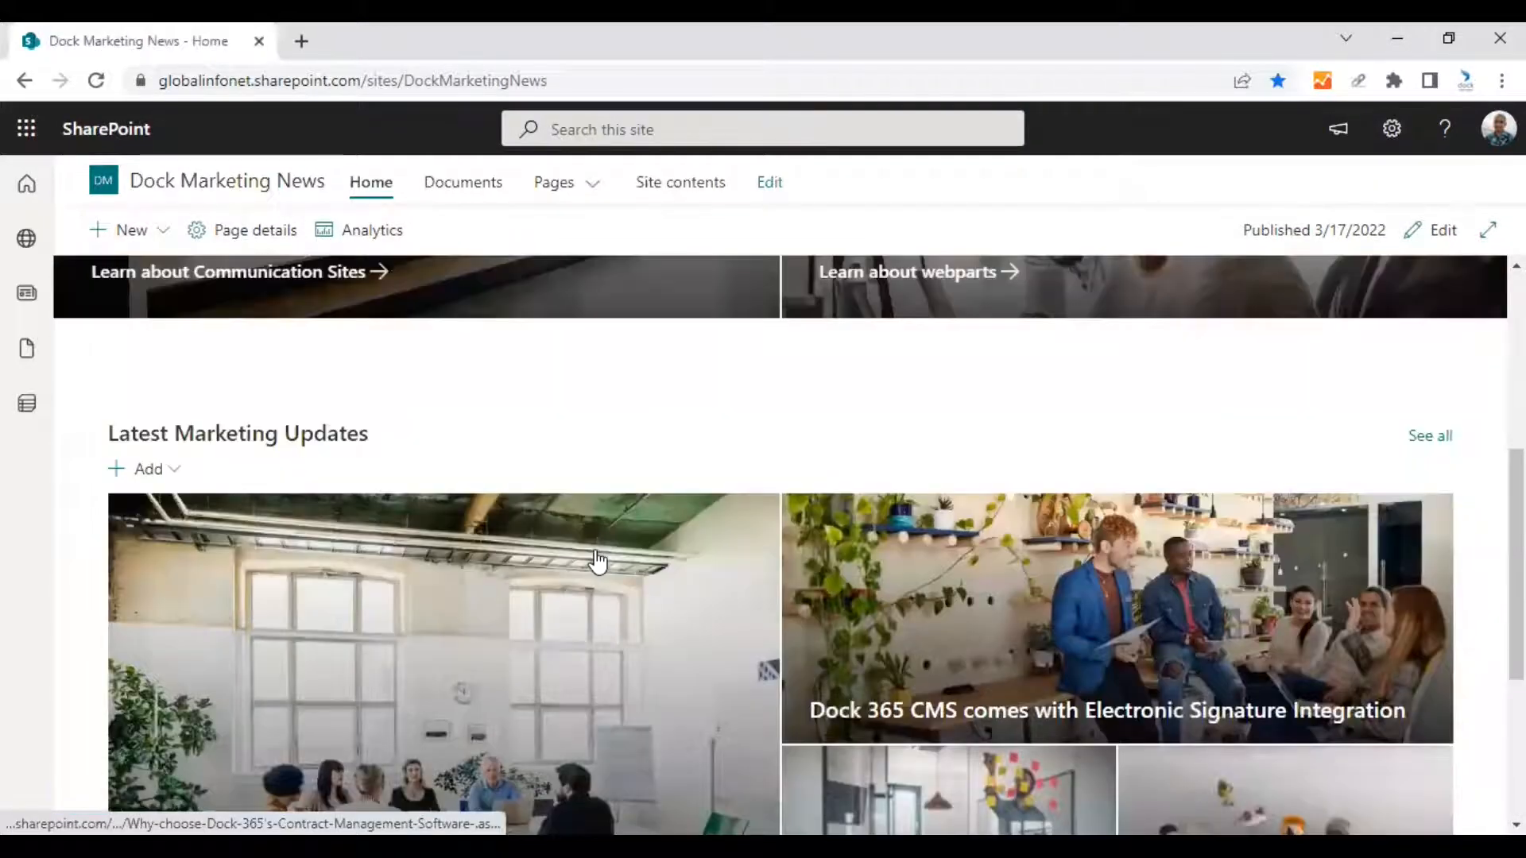
scroll(598, 562, "up", 6)
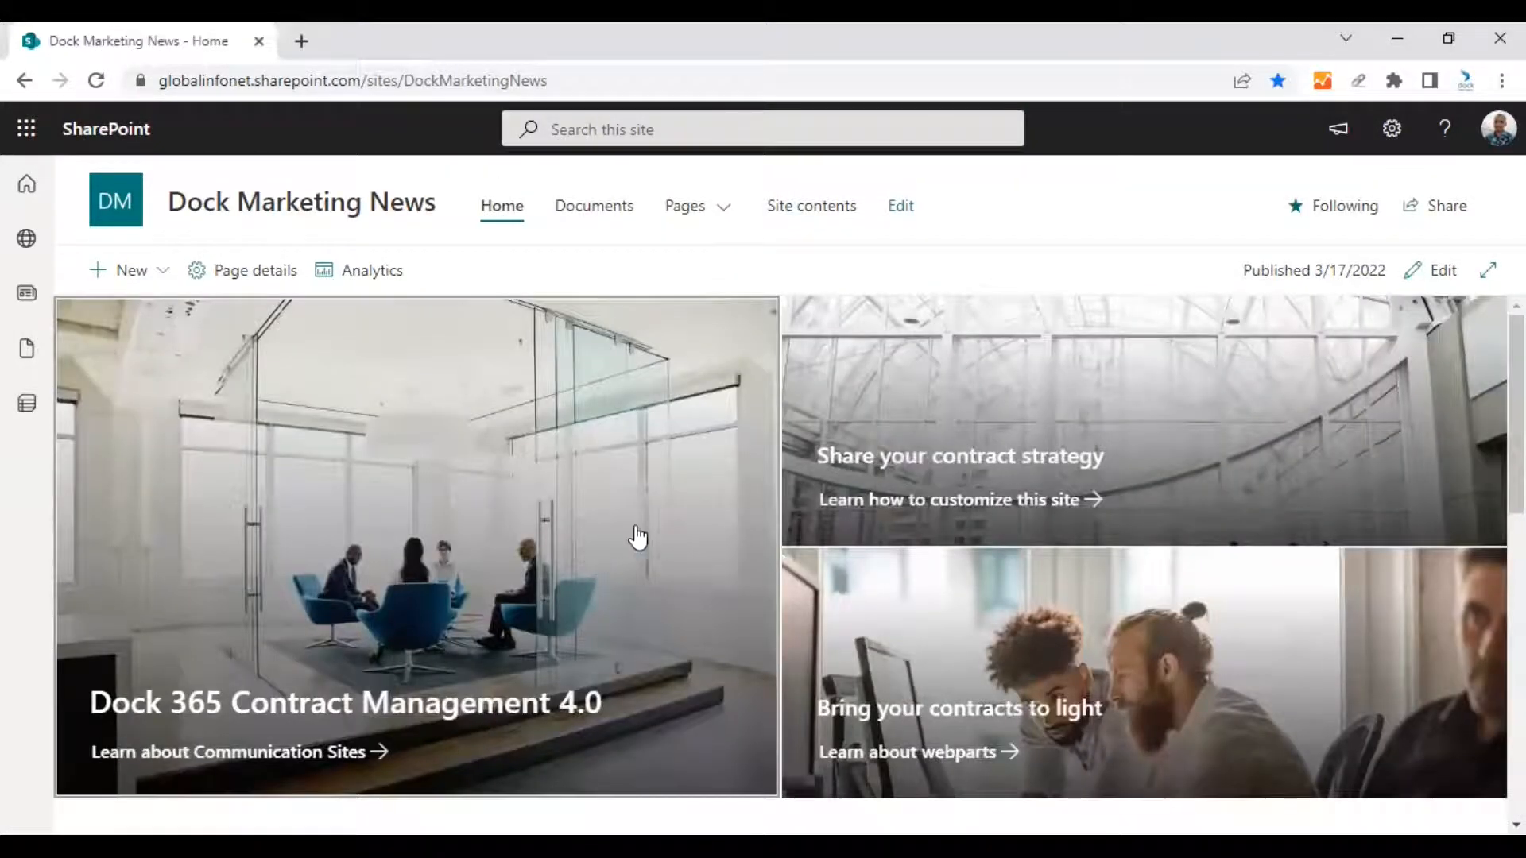
scroll(636, 536, "down", 10)
scroll(604, 628, "down", 1)
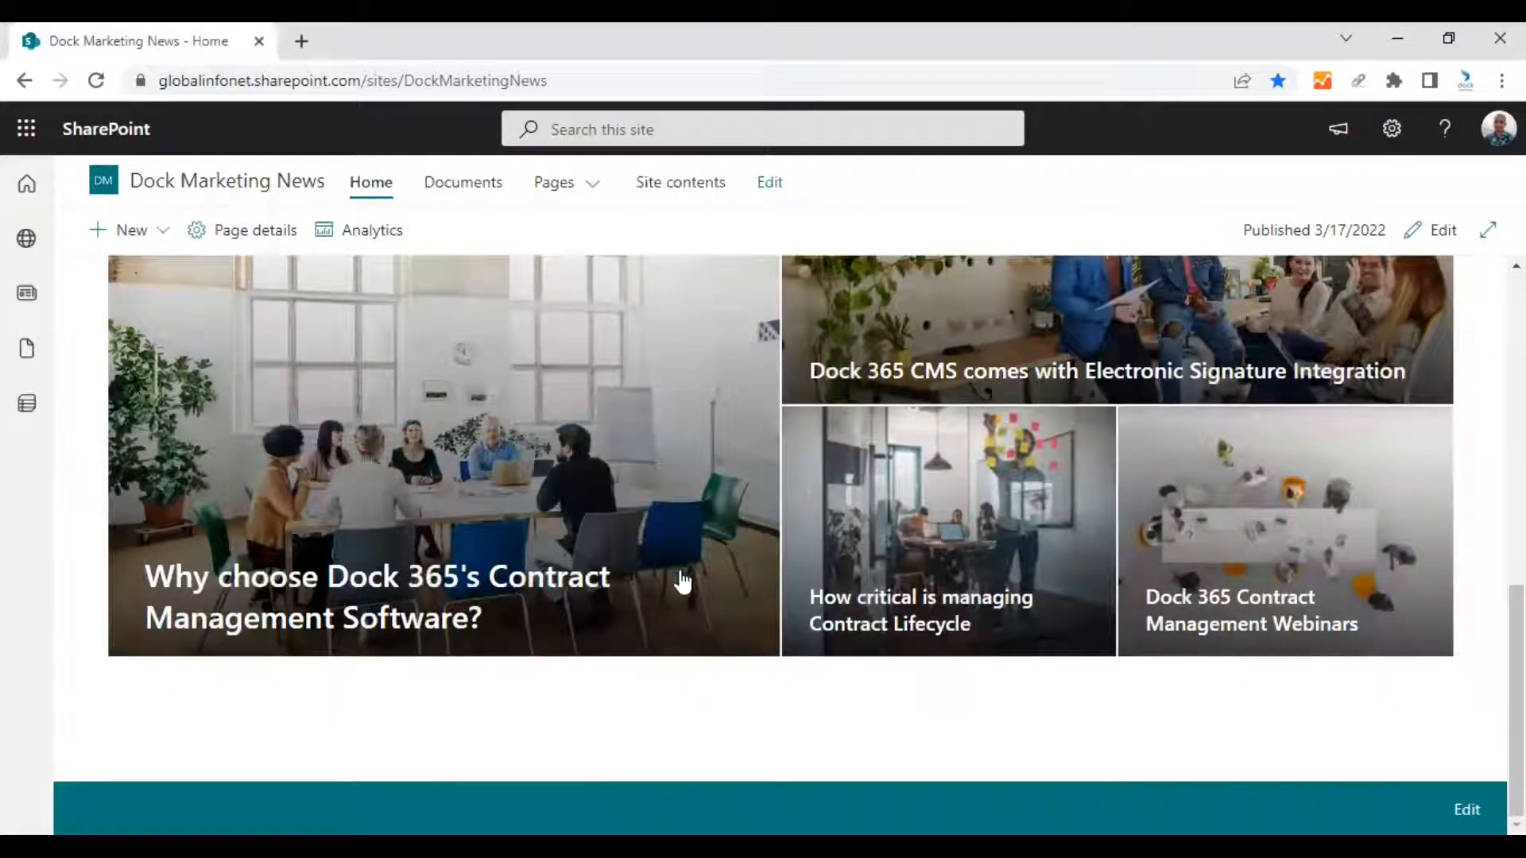
scroll(678, 577, "up", 10)
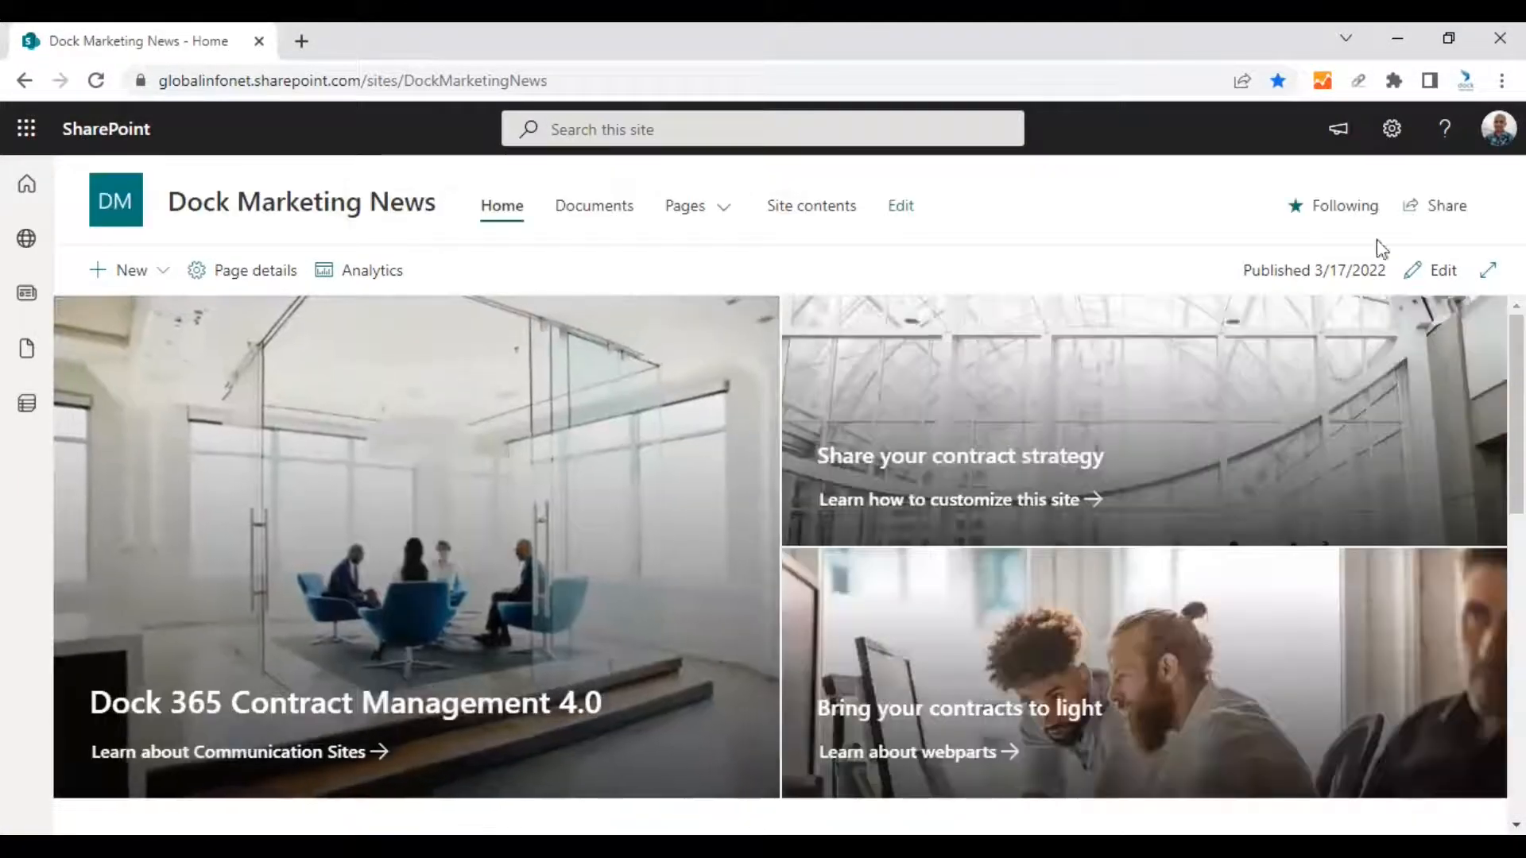
left_click(901, 208)
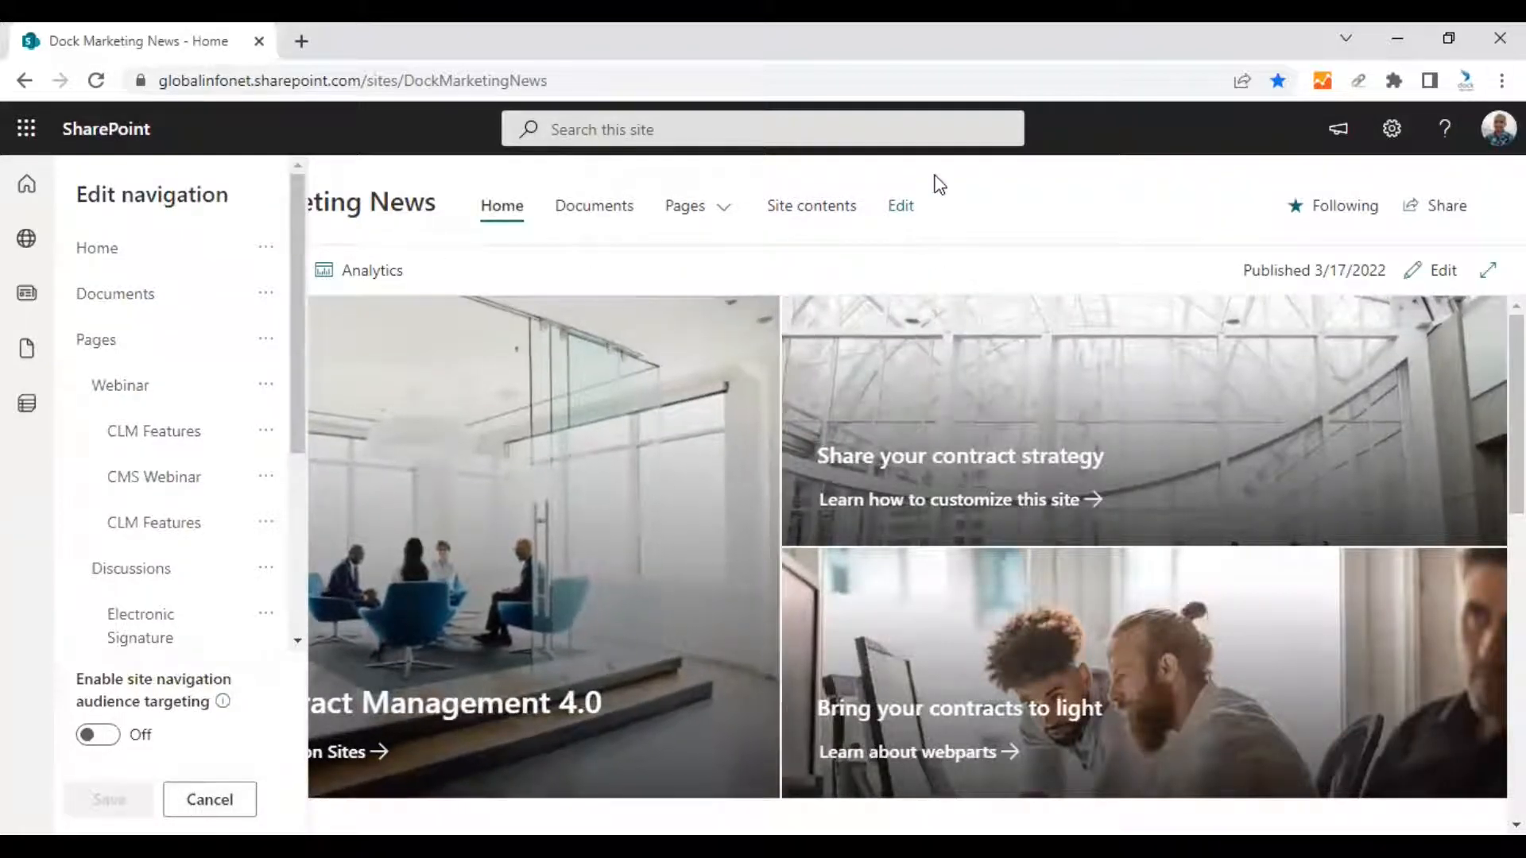
left_click(219, 795)
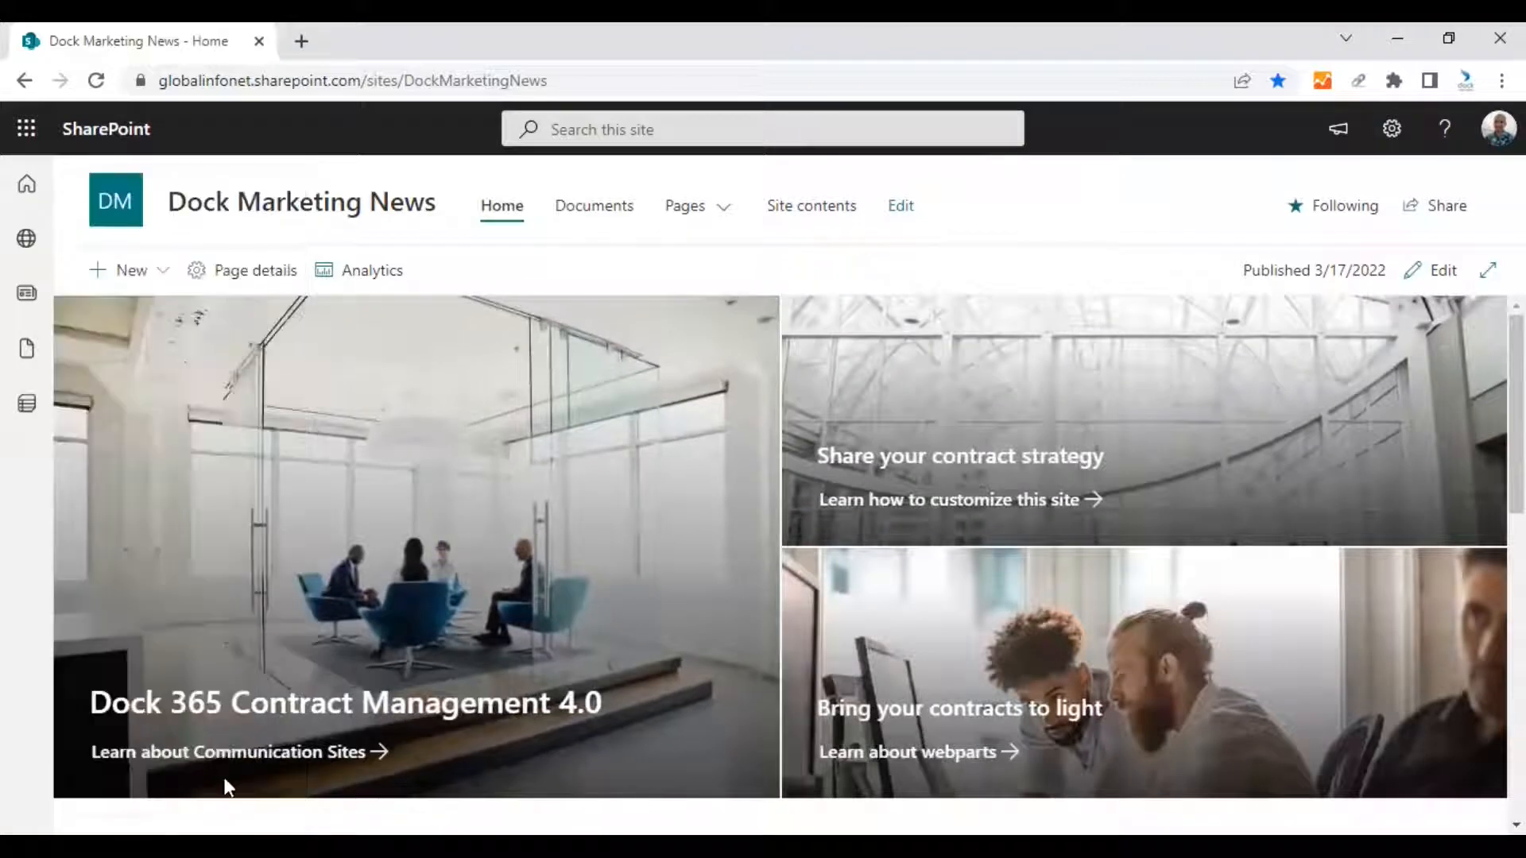
- Put the home page into edit mode and add an Organization chart web part below the news web part
left_click(1444, 271)
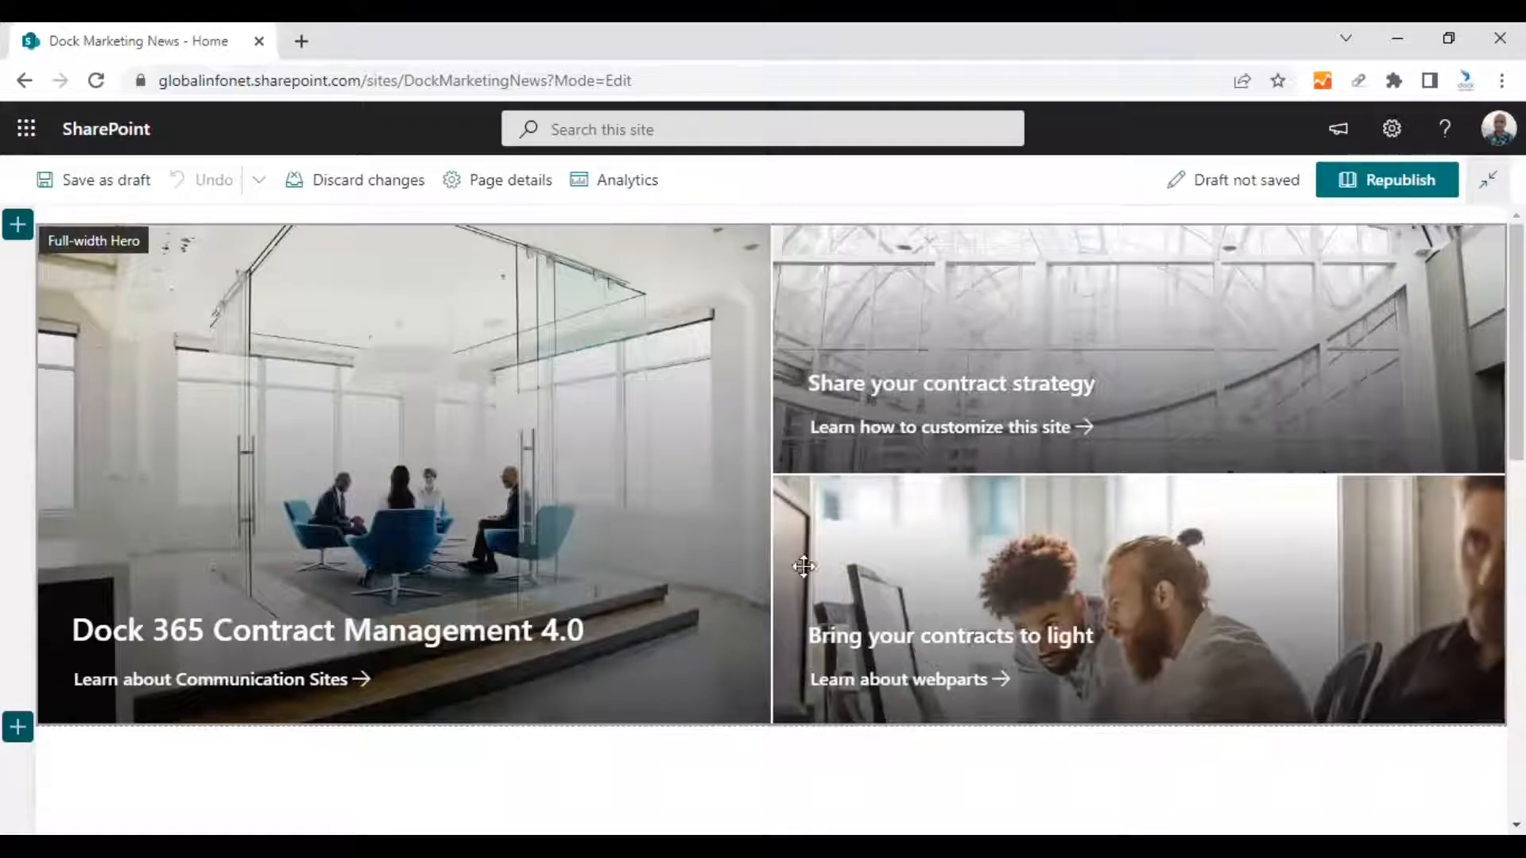
scroll(872, 540, "down", 2)
scroll(872, 539, "down", 8)
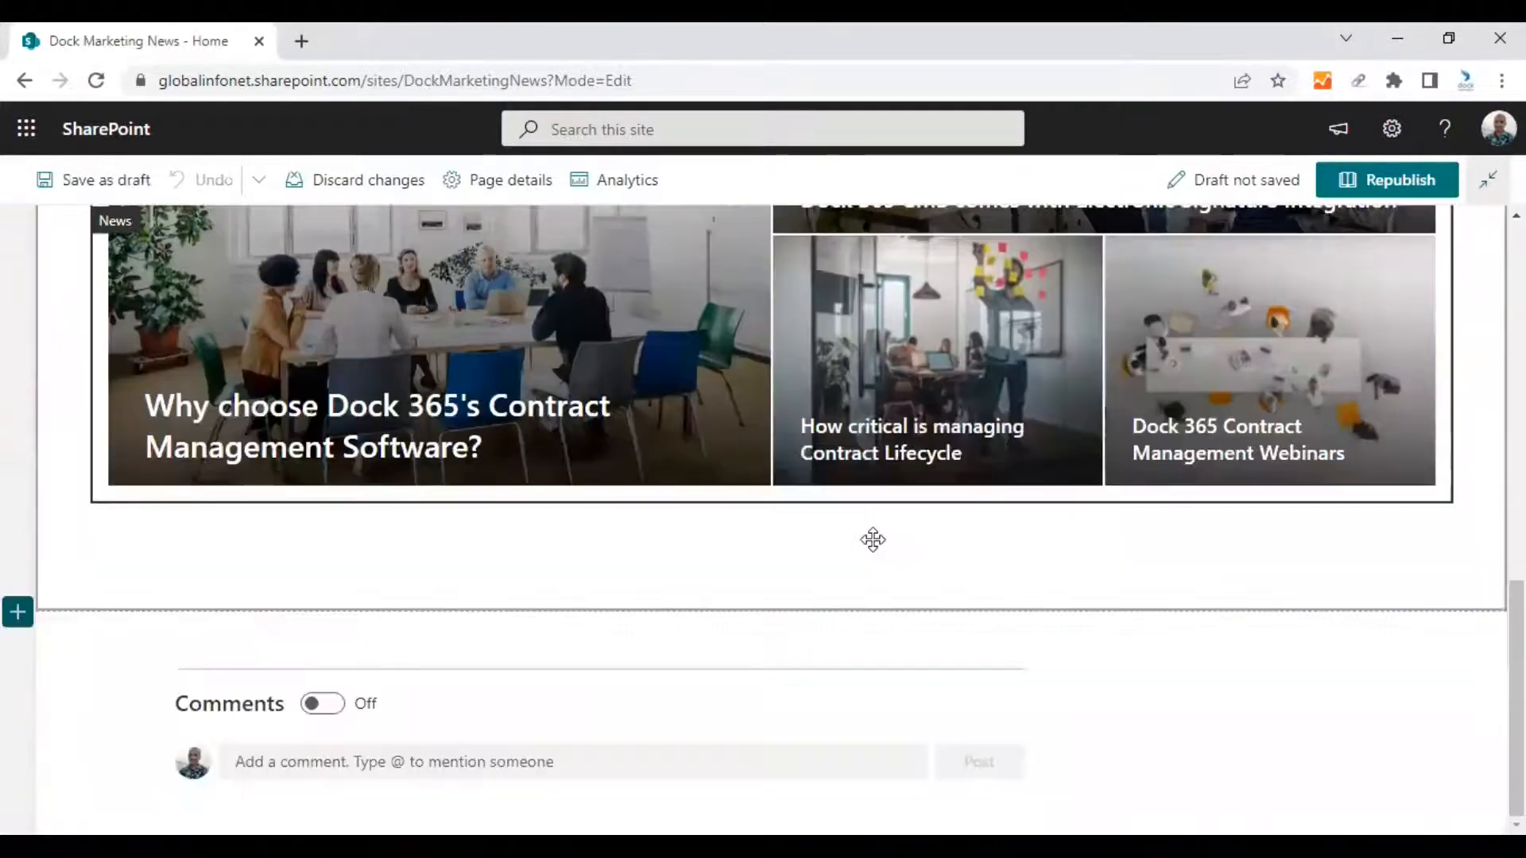
mouse_move(772, 596)
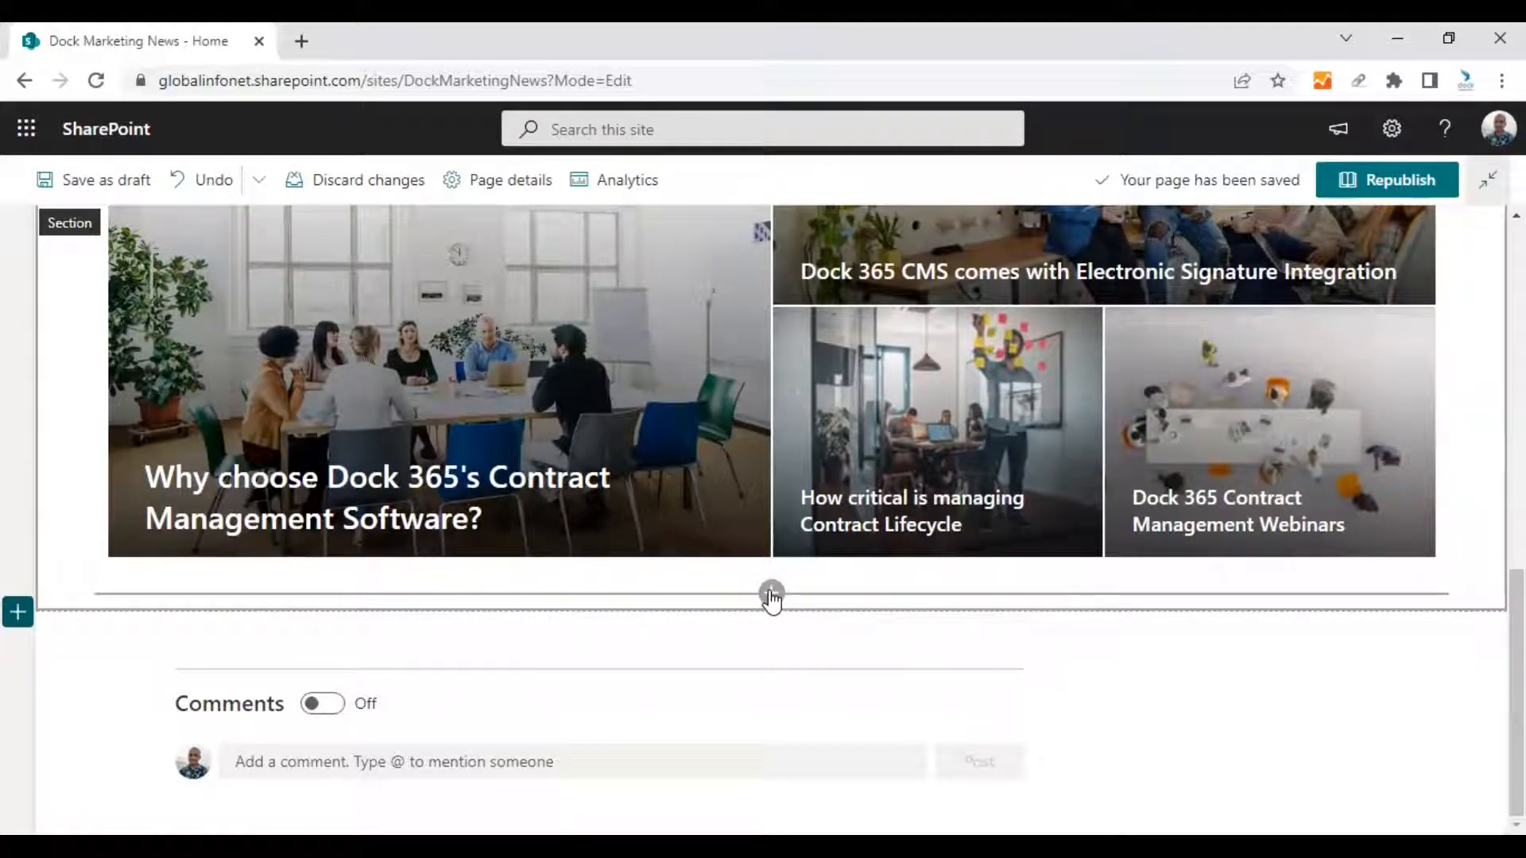
left_click(772, 595)
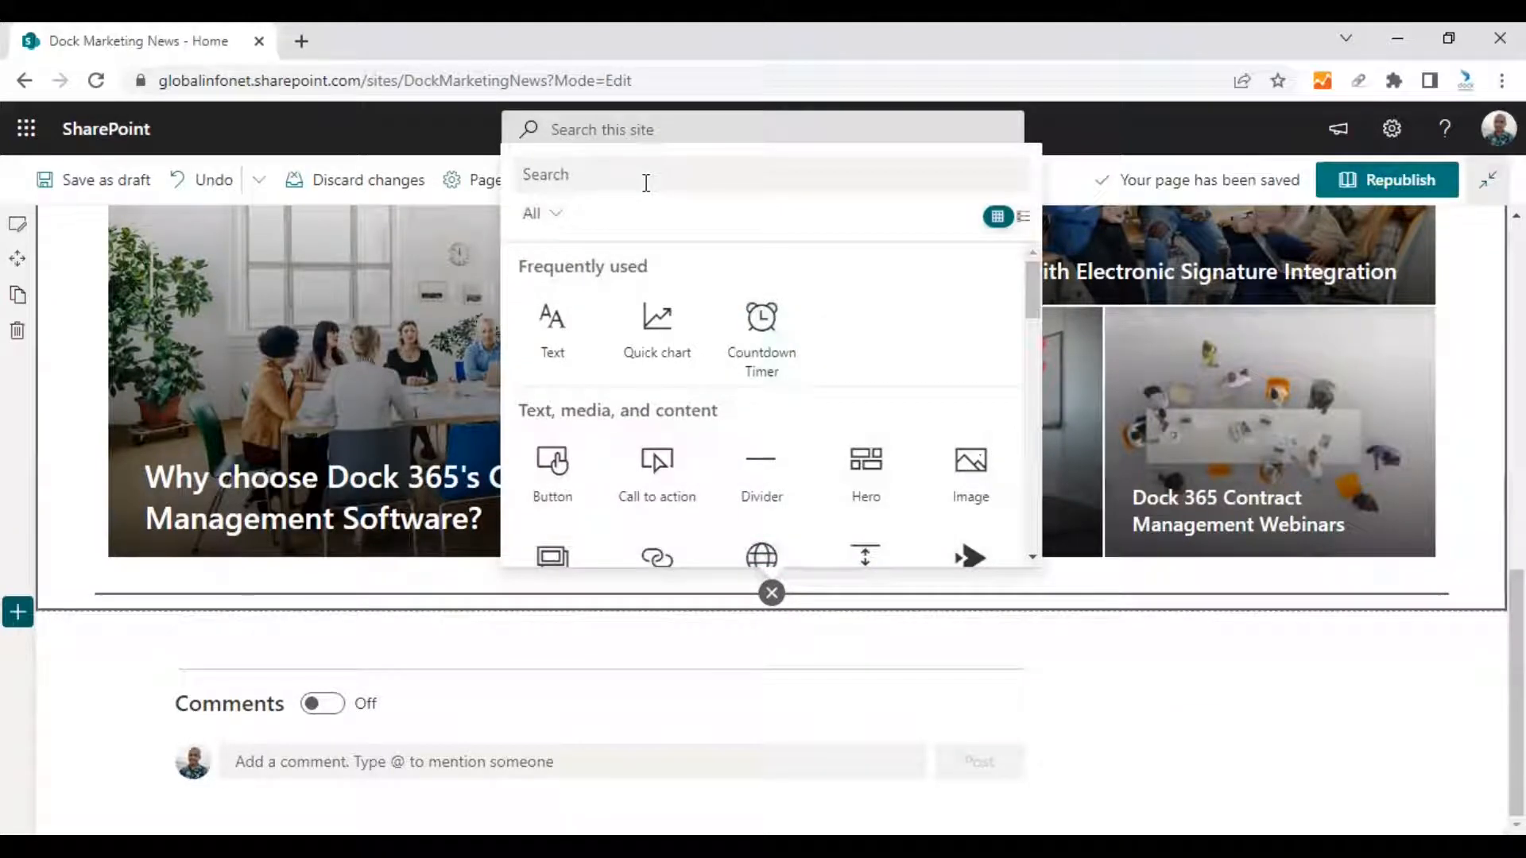
type("Org chart")
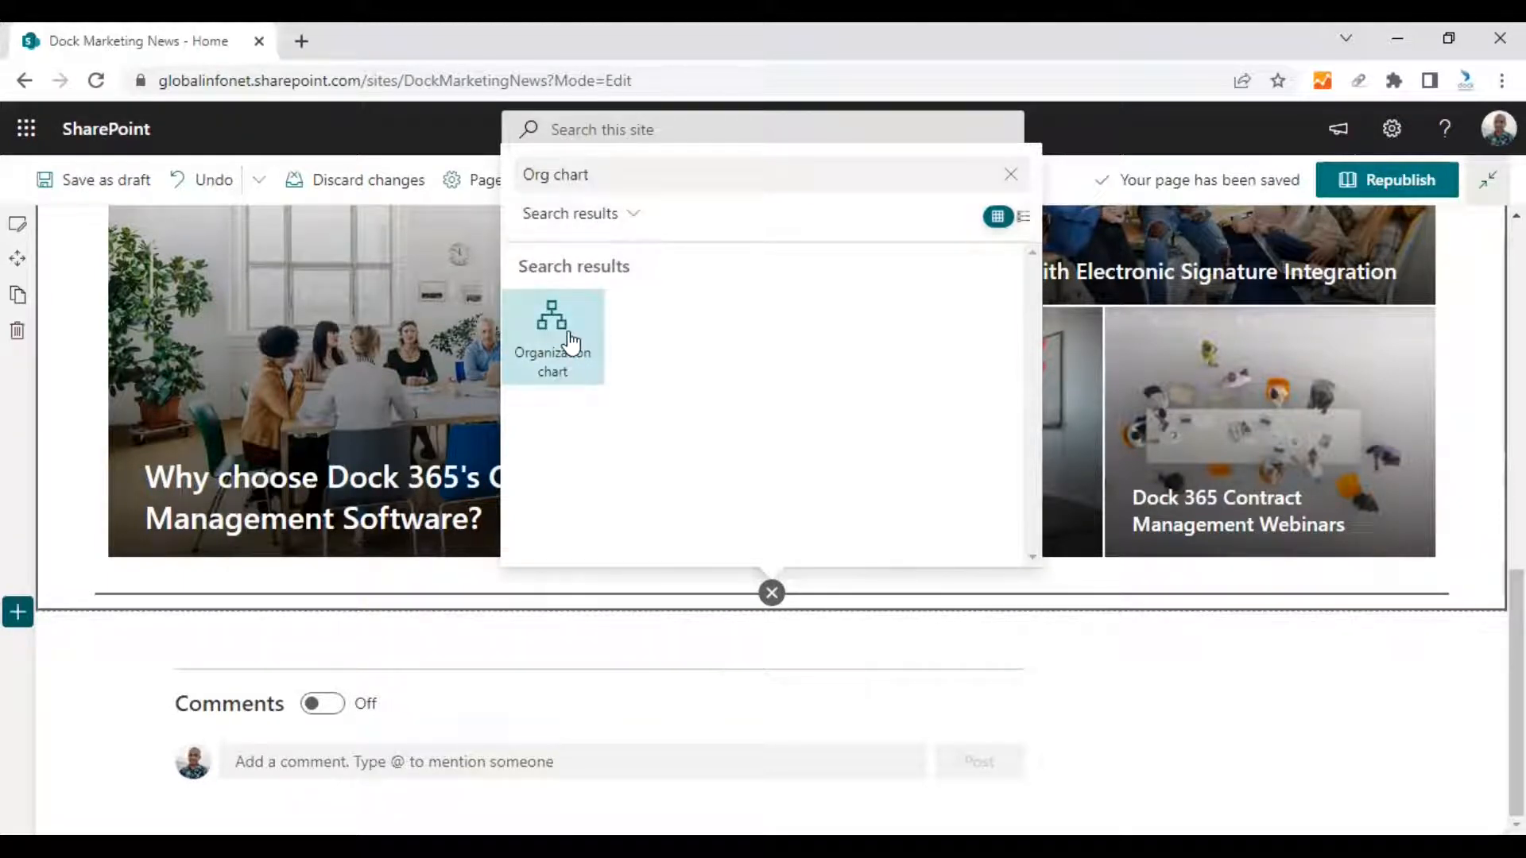
left_click(566, 346)
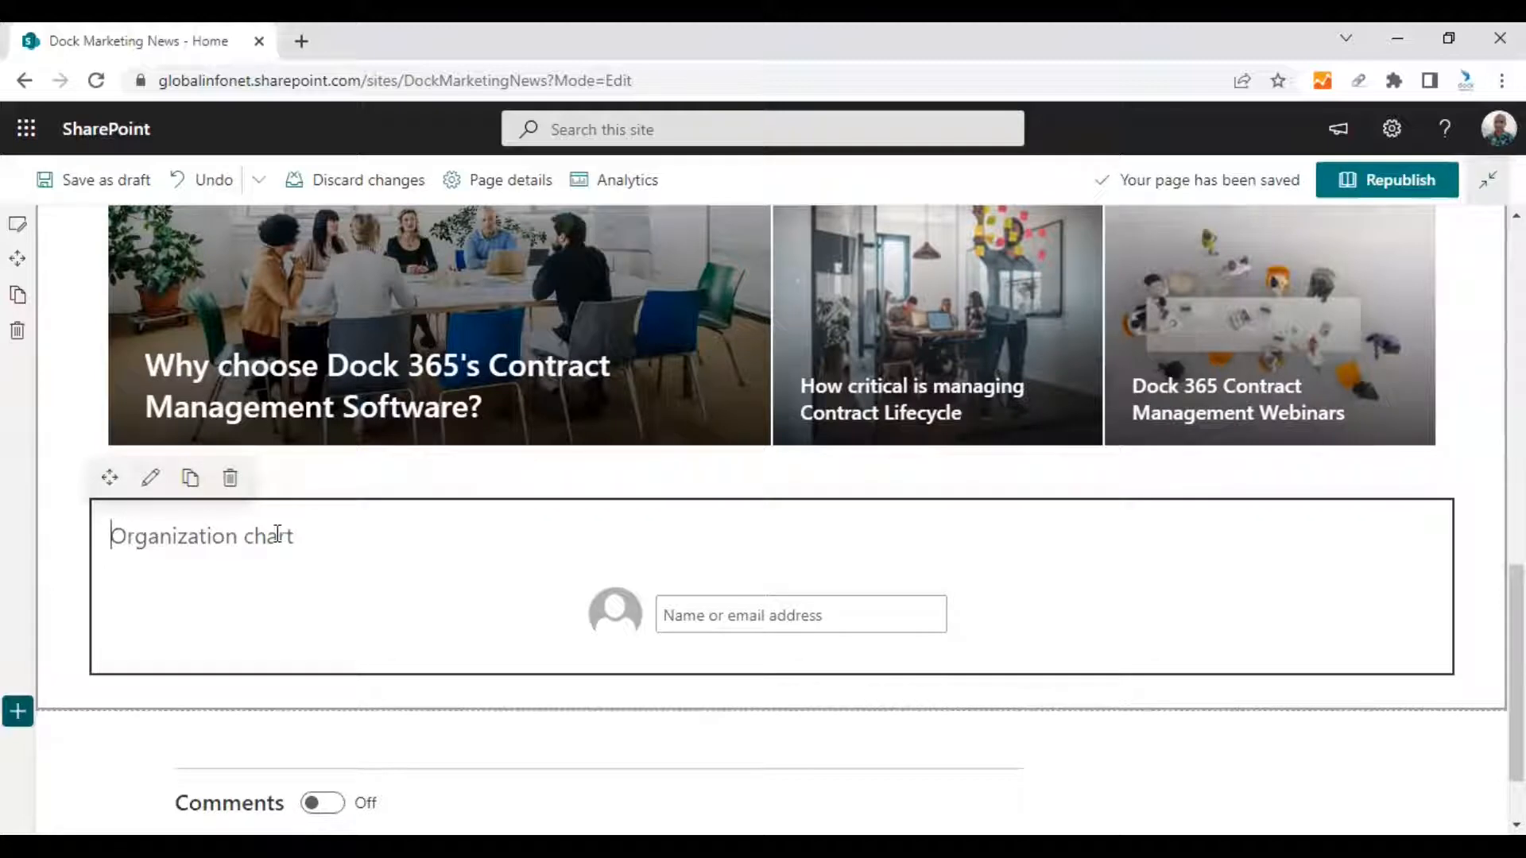
- Title the organization chart "Marketing Team Org Chart"
type("Marketing ")
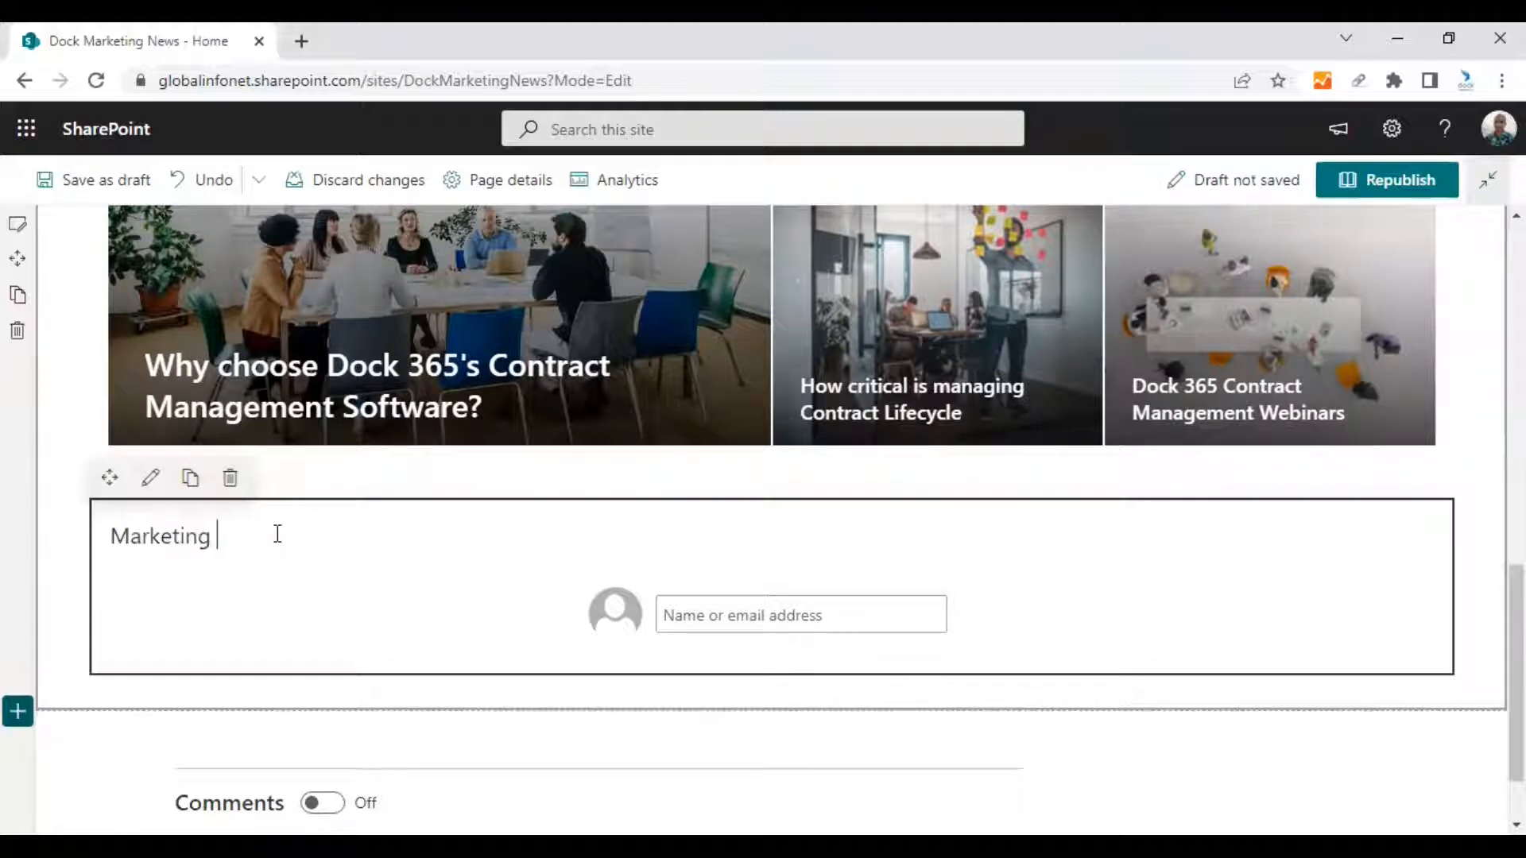
type("Team DR")
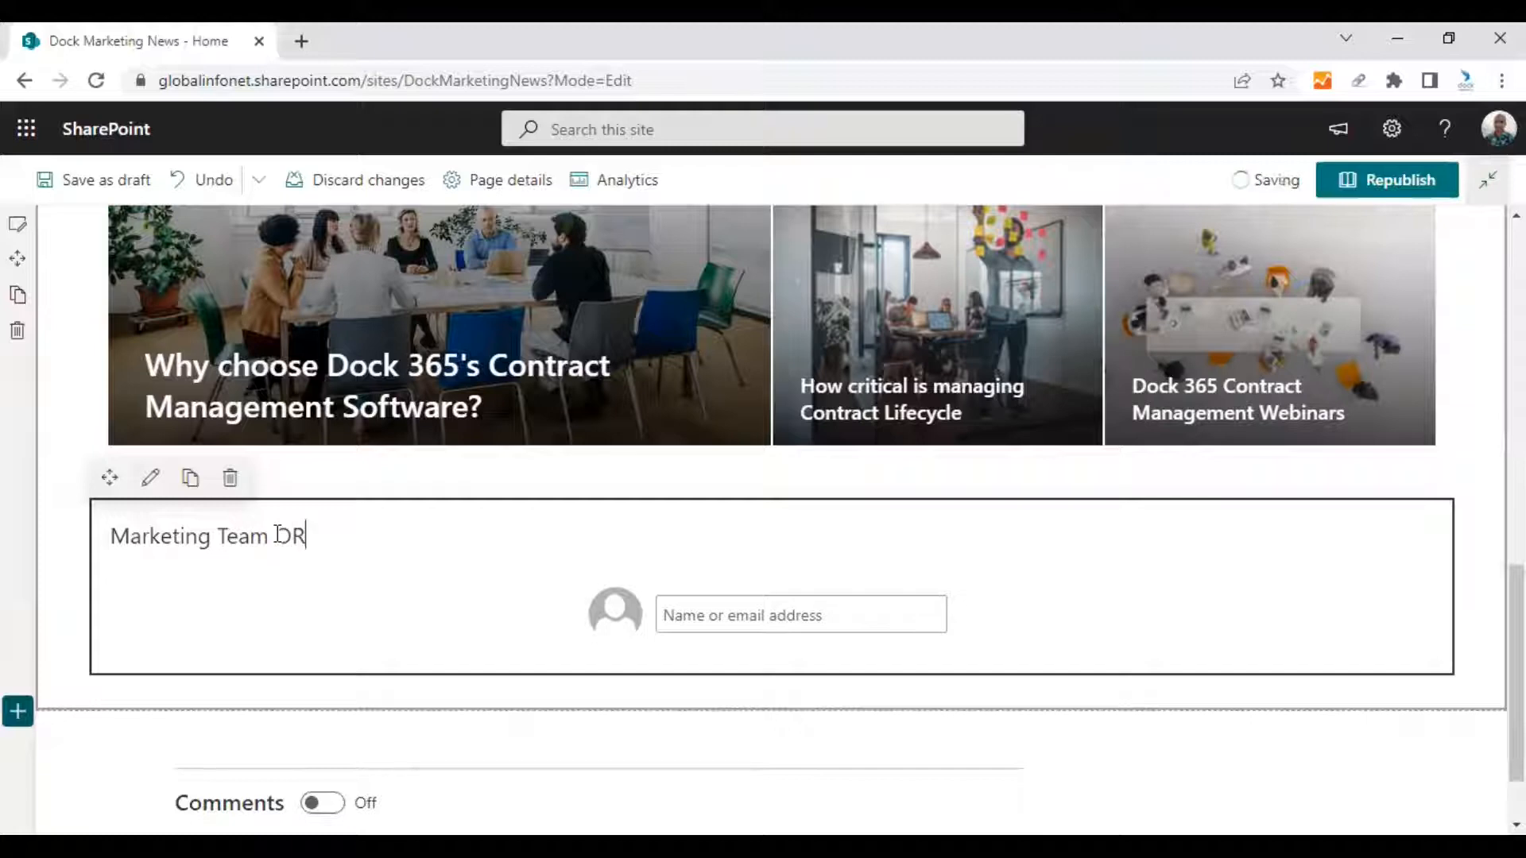
key("BackSpace")
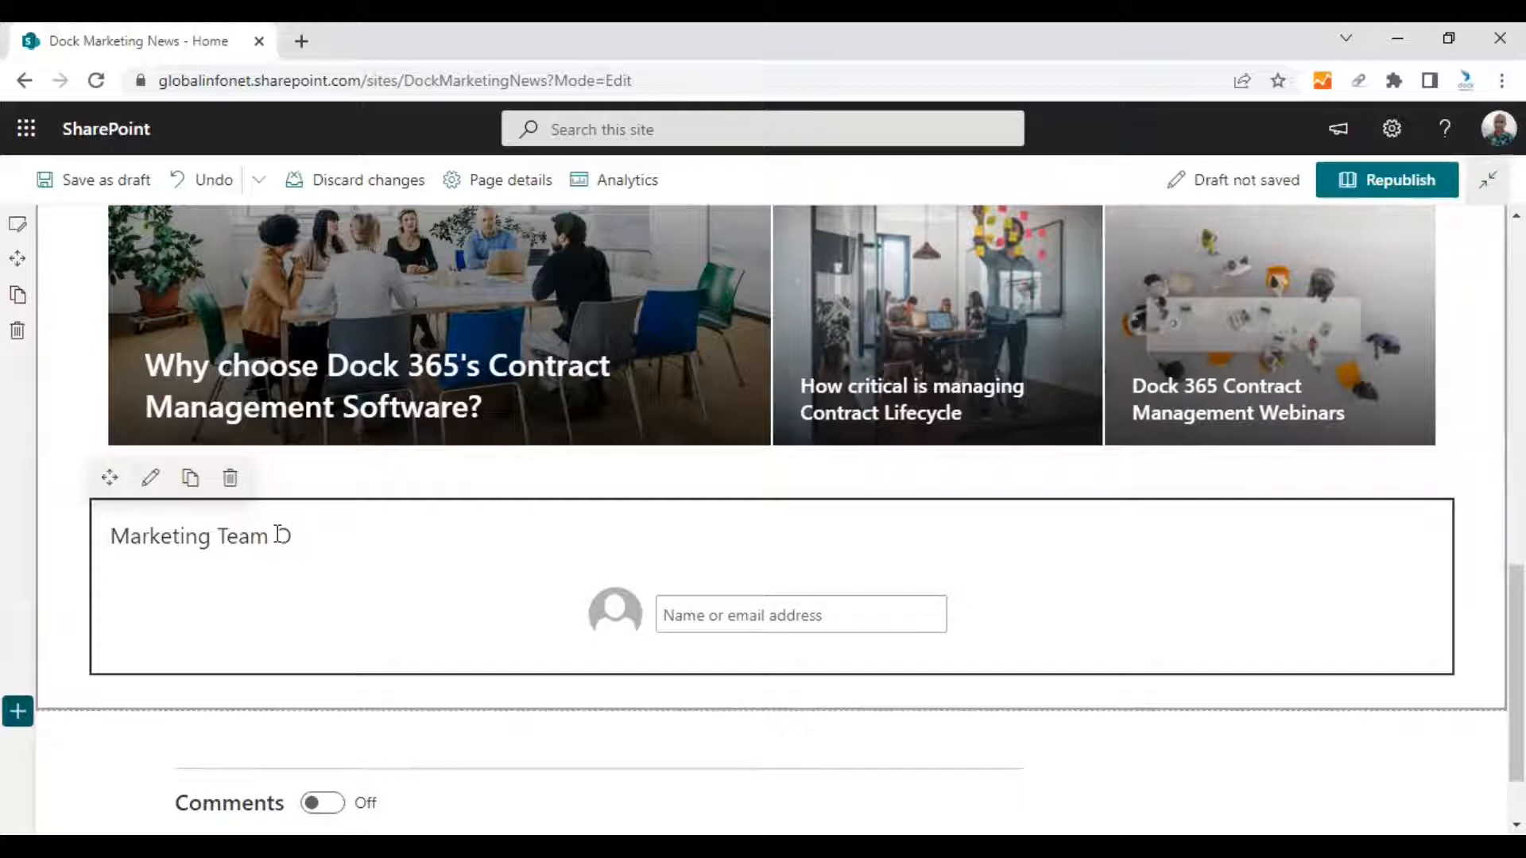
type("rg Chart")
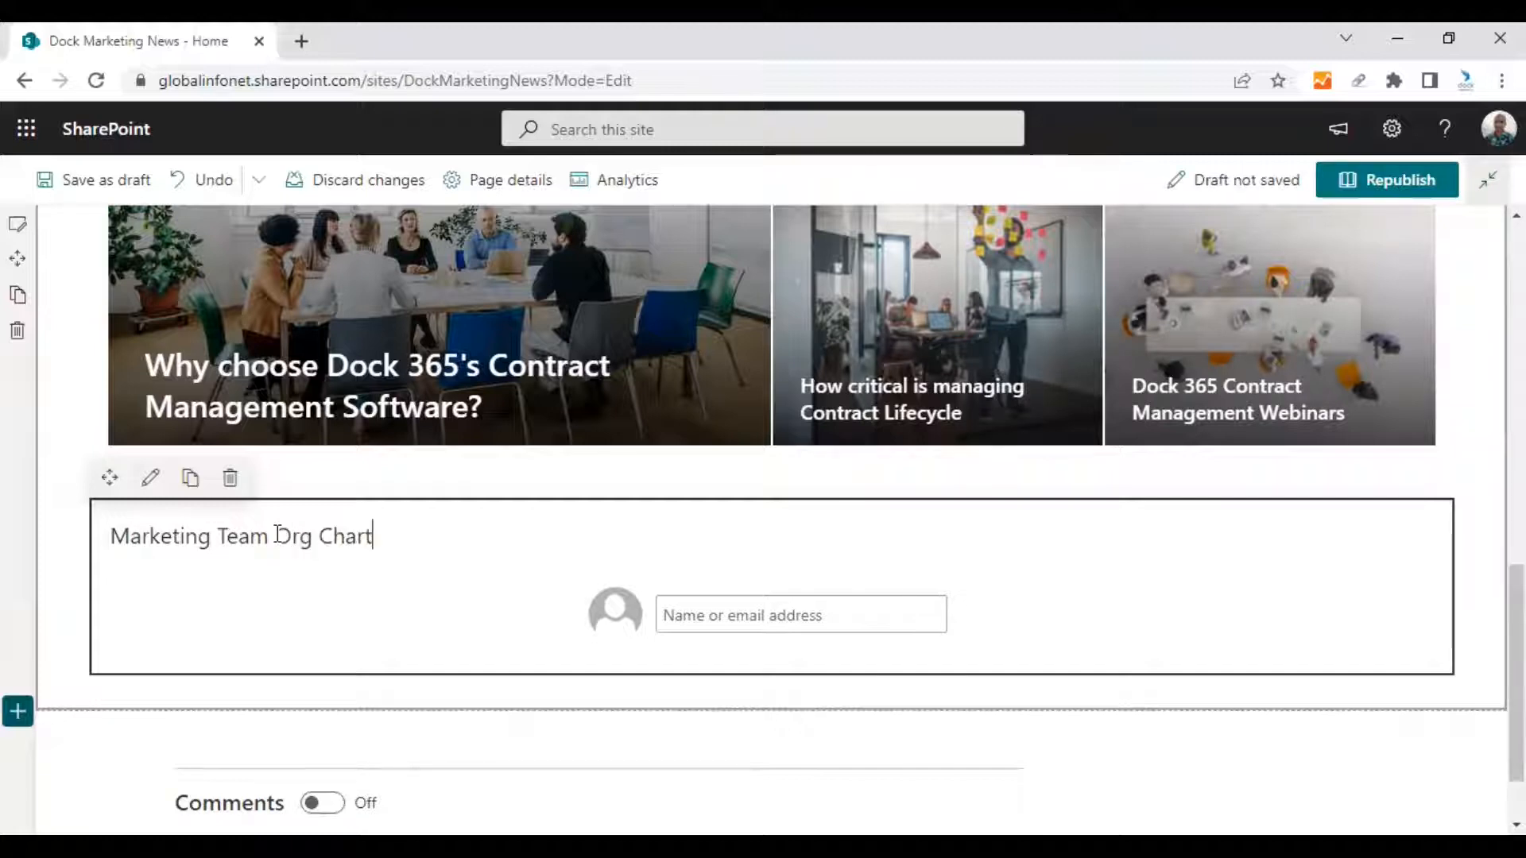
- Assign the Digital Marketing Strategist as the person shown in the Marketing Team Org Chart
left_click(779, 619)
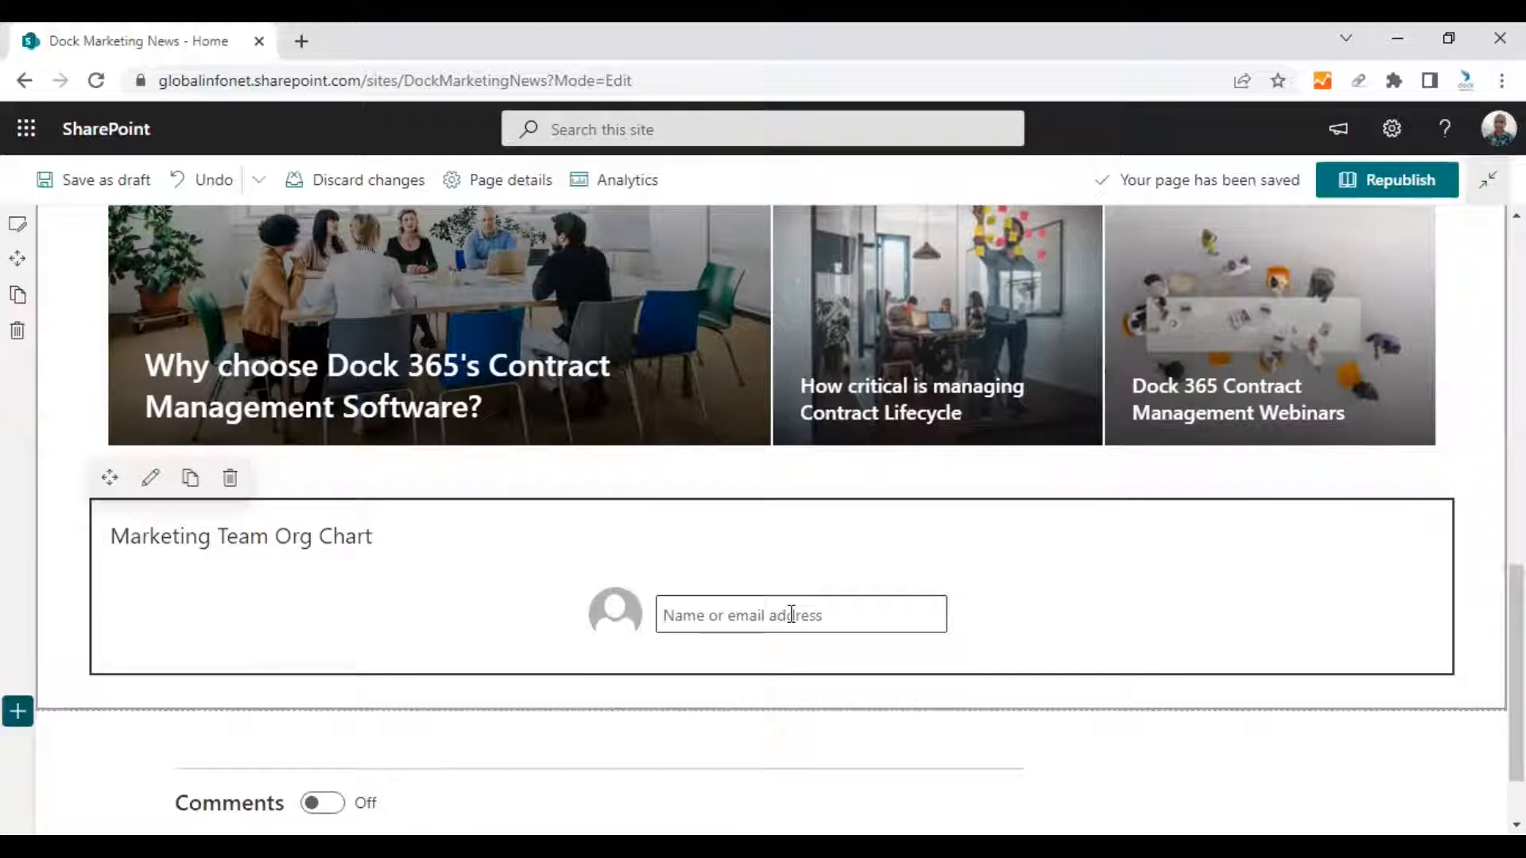
type("Alex")
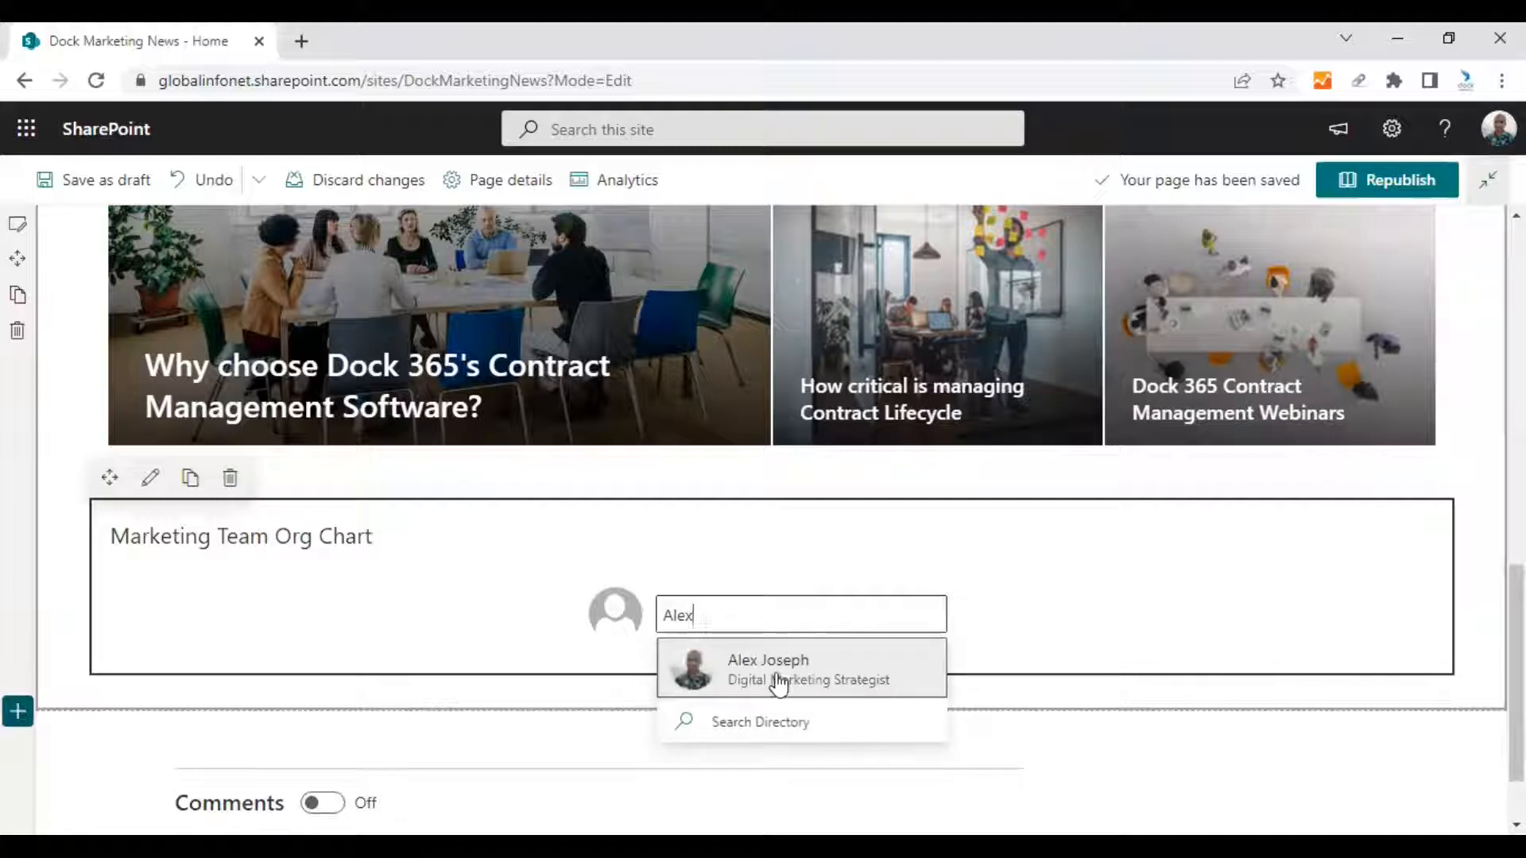
left_click(774, 674)
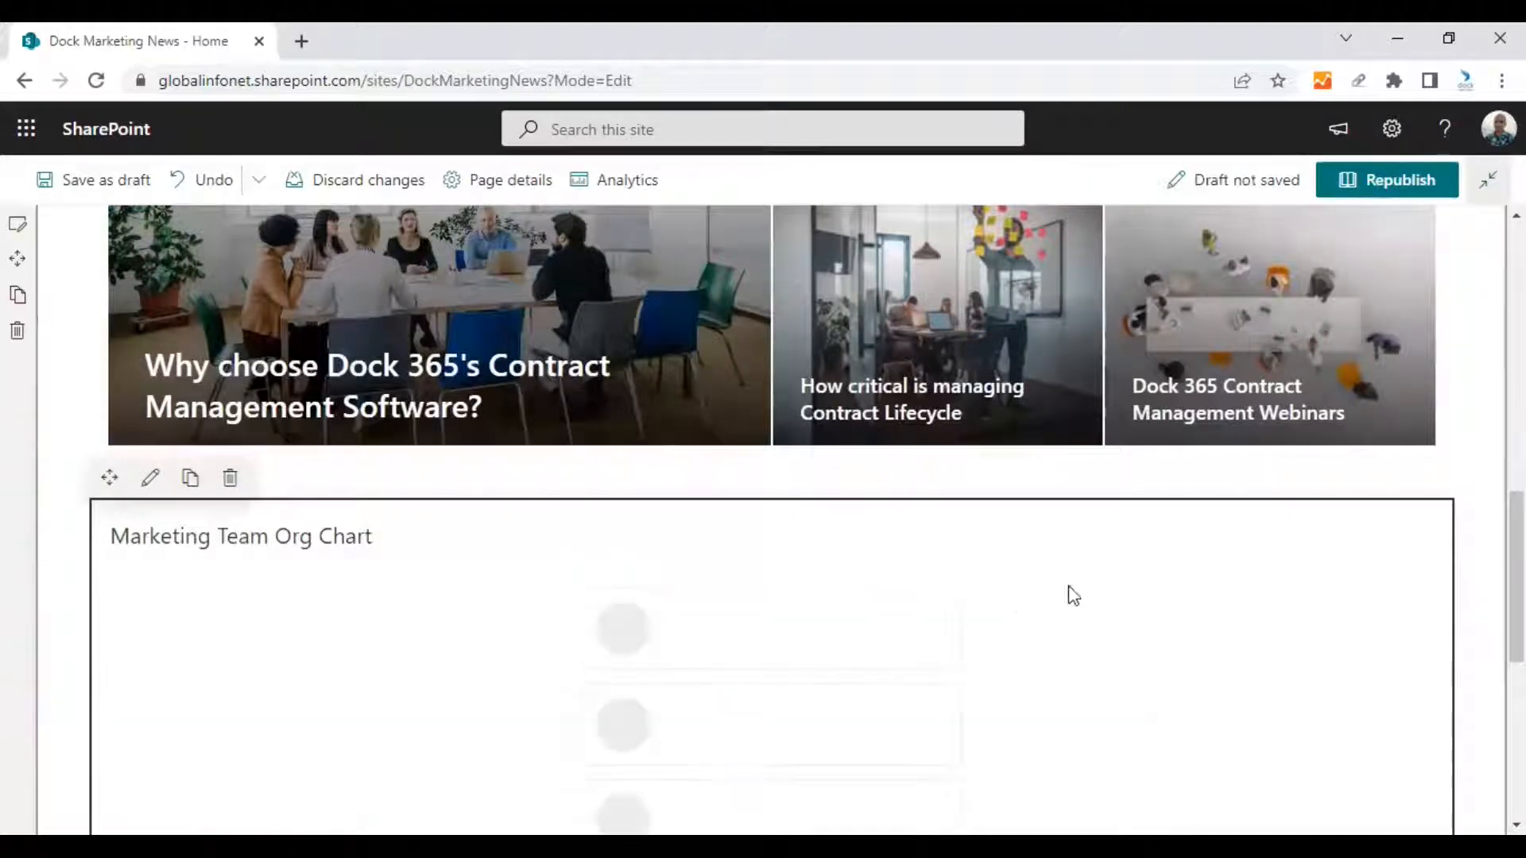
scroll(1224, 566, "down", 1)
scroll(1223, 560, "down", 2)
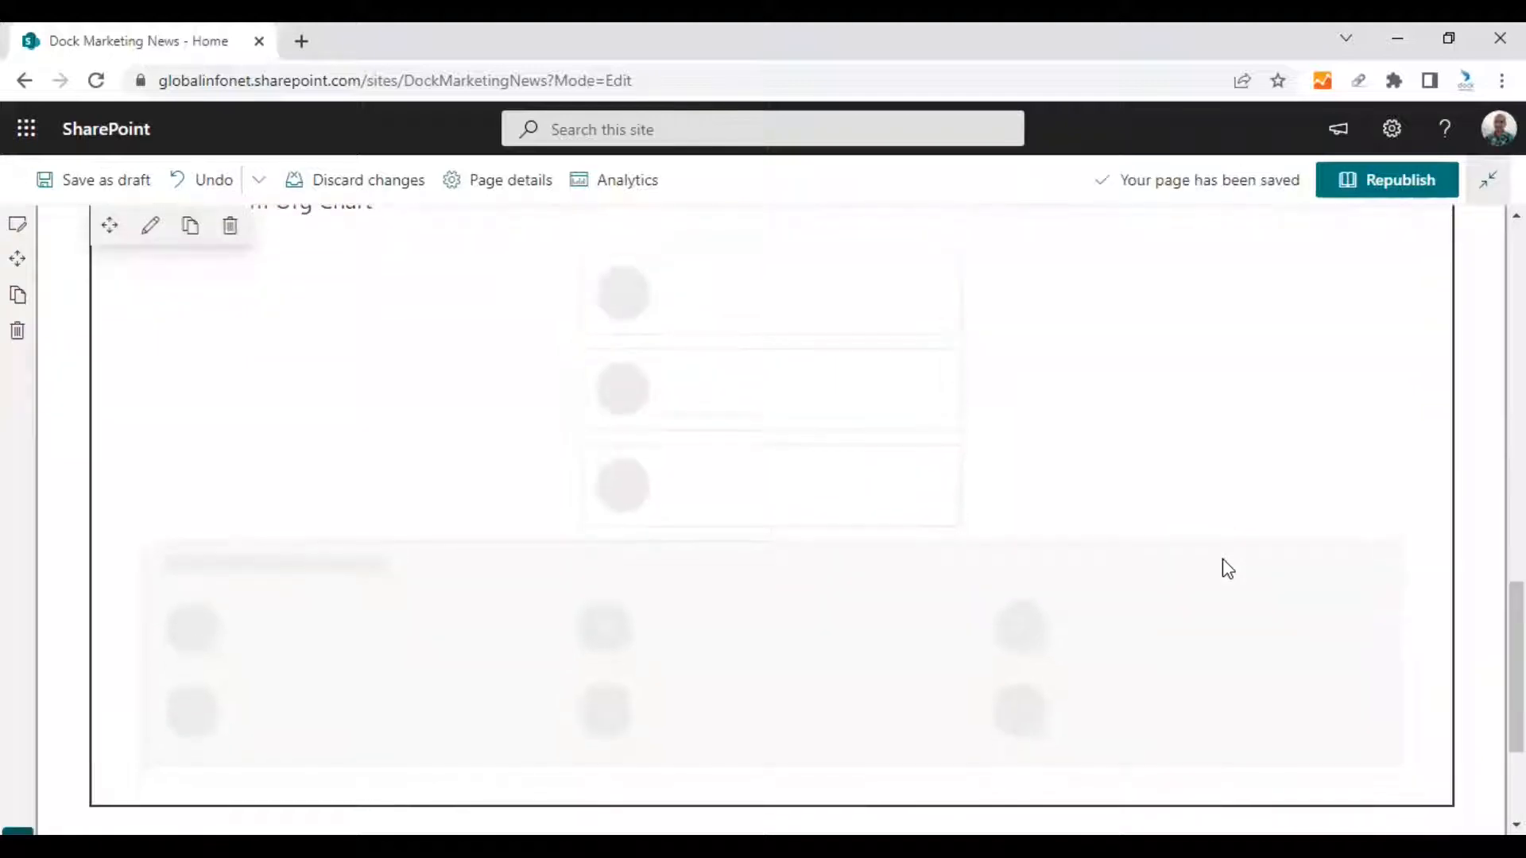
scroll(1090, 508, "up", 1)
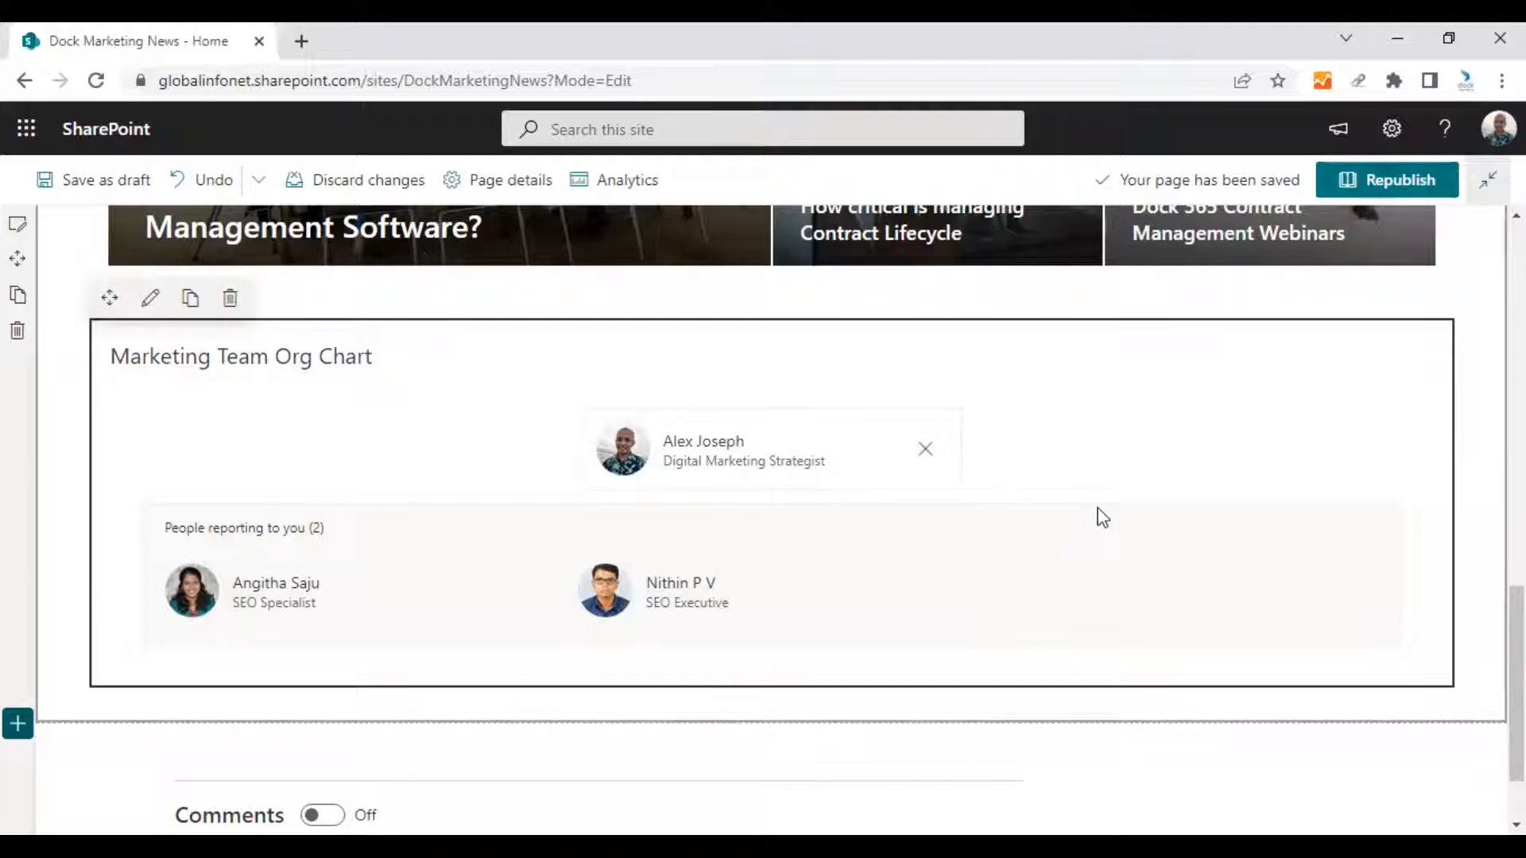
- Set the organization chart's number of reporting levels up to 5 and republish the page
left_click(150, 300)
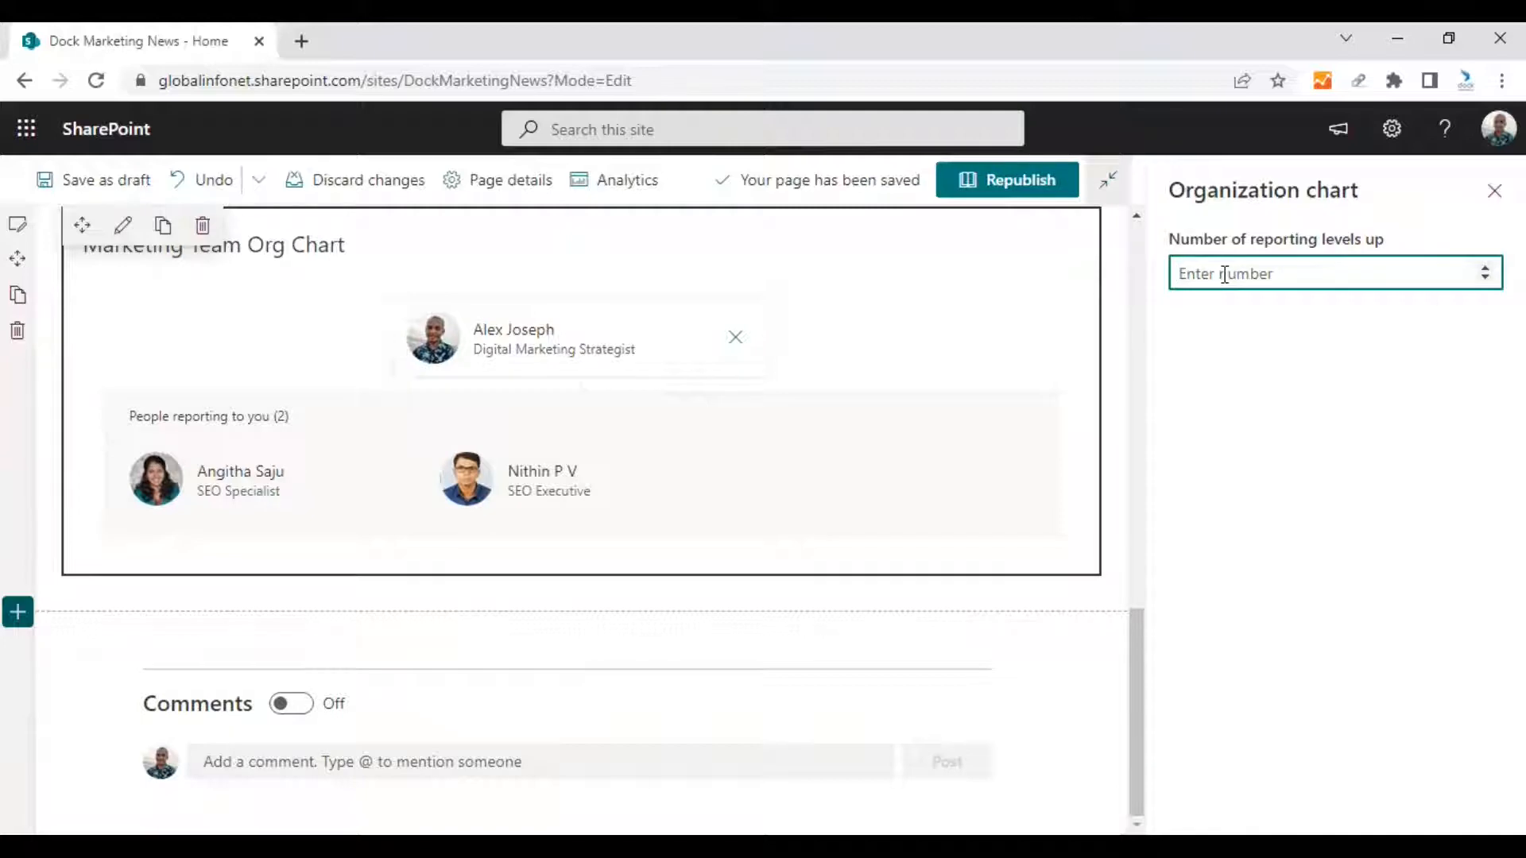
type("5")
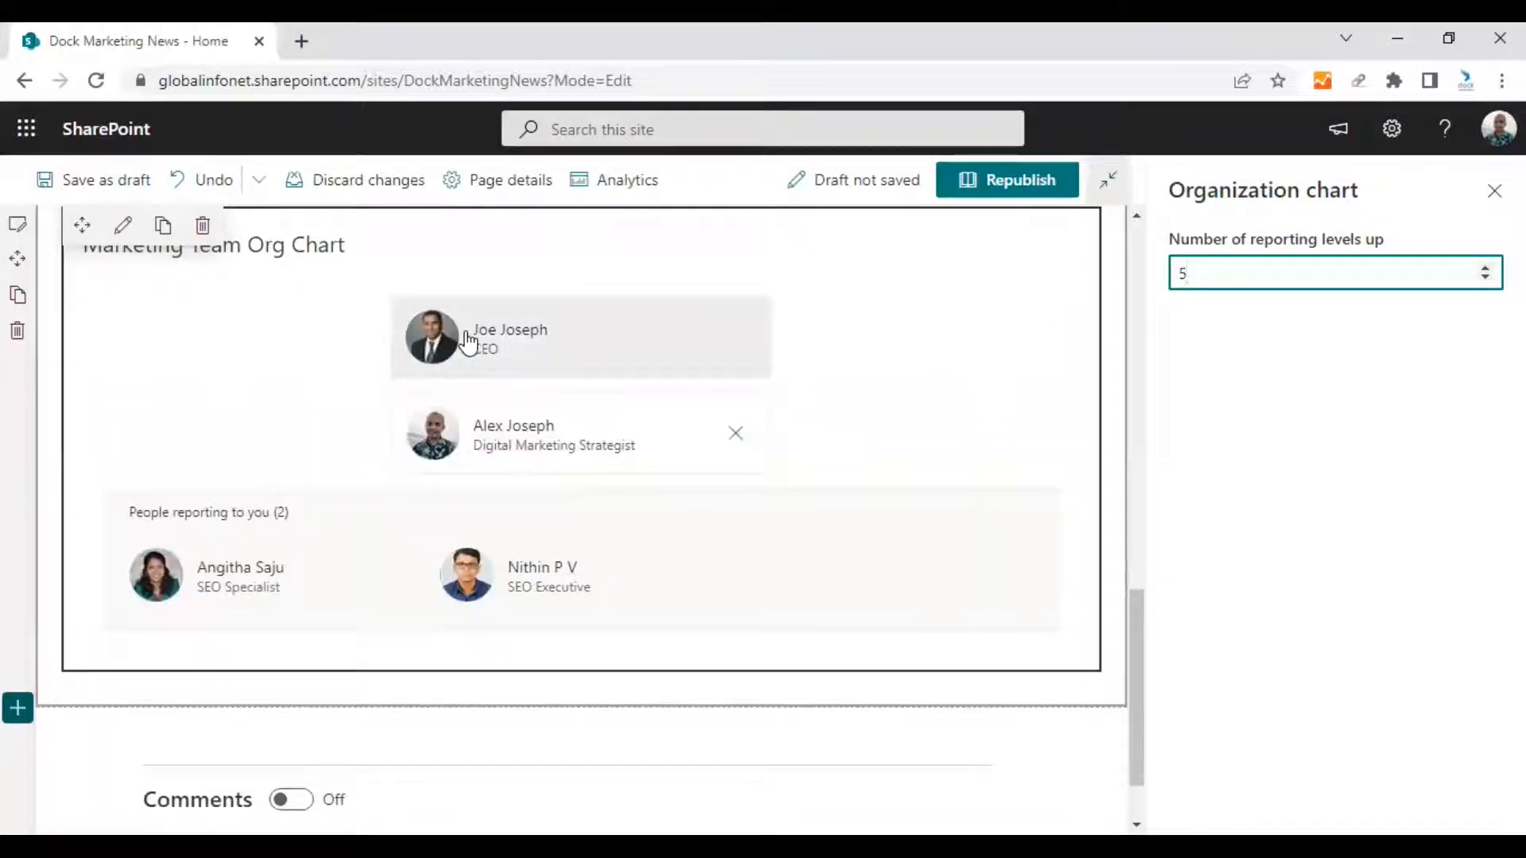
left_click(469, 341)
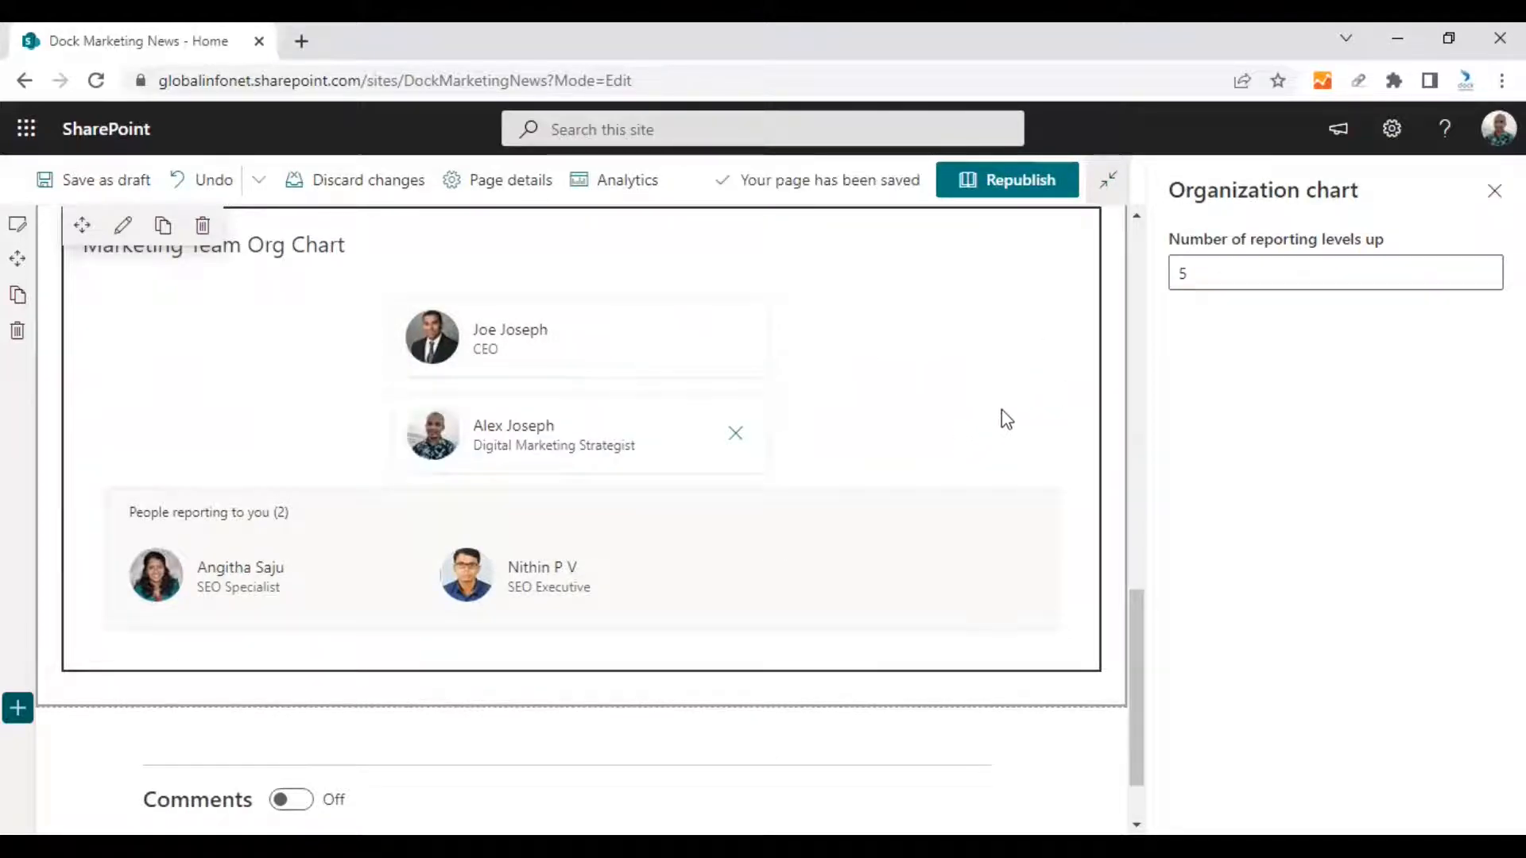
left_click(1495, 191)
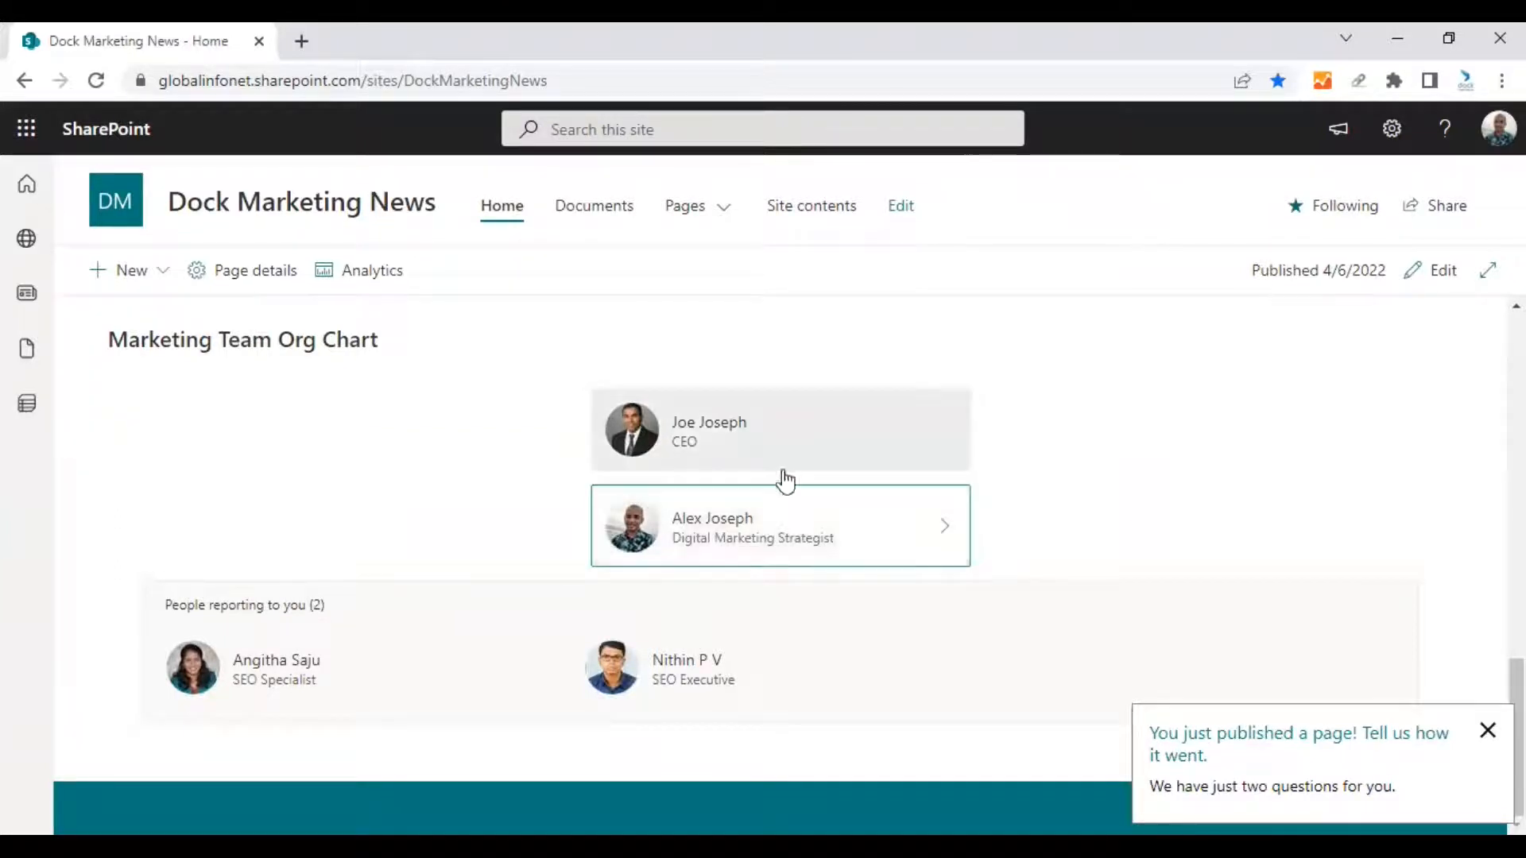
- Browse the published org chart by viewing the CEO's direct reports and returning to the Digital Marketing Strategist's team
left_click(726, 426)
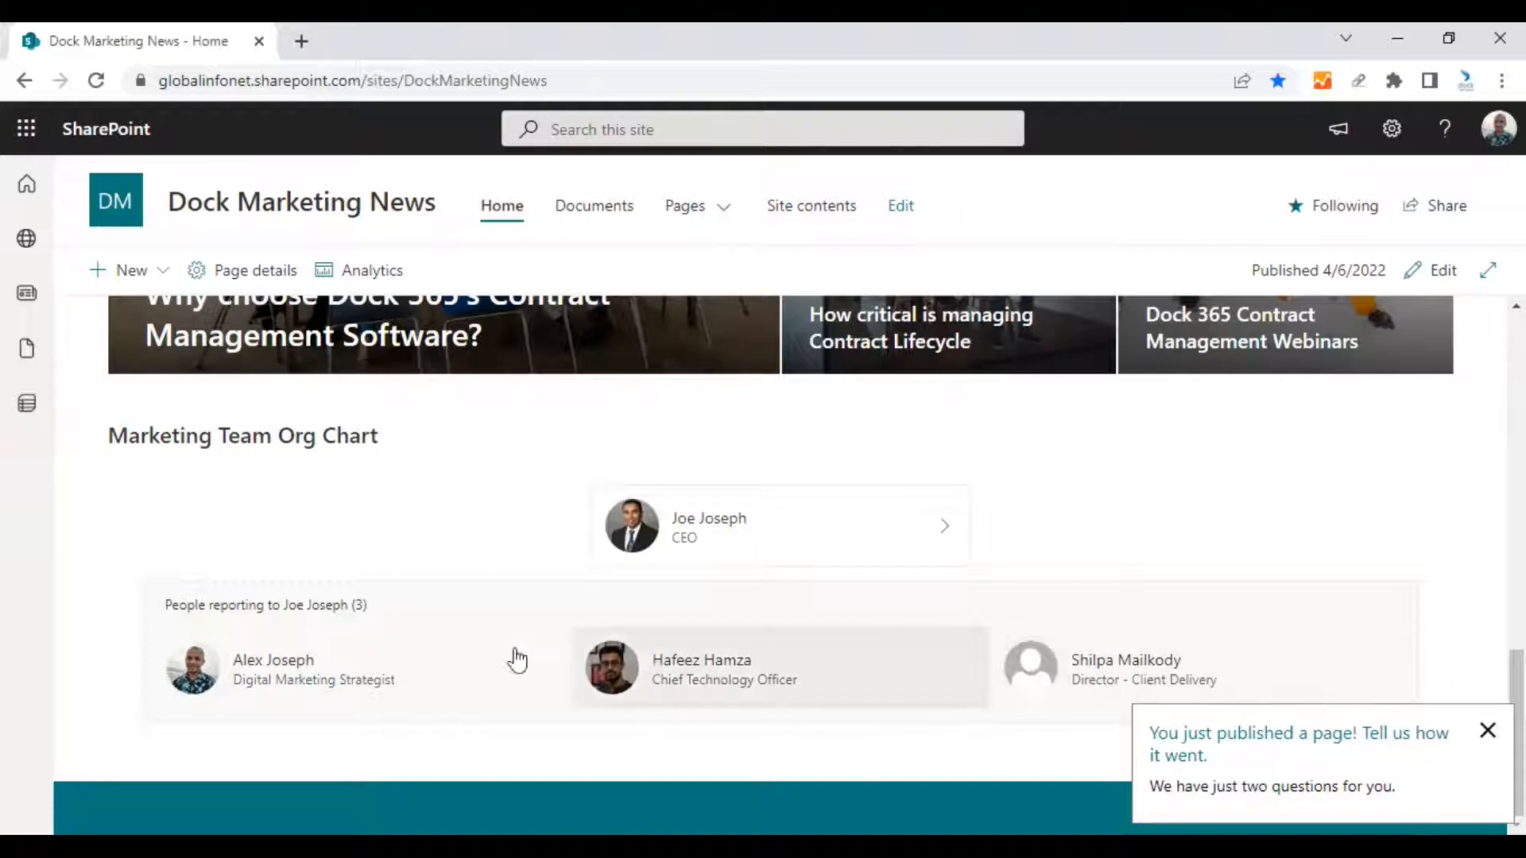
left_click(288, 666)
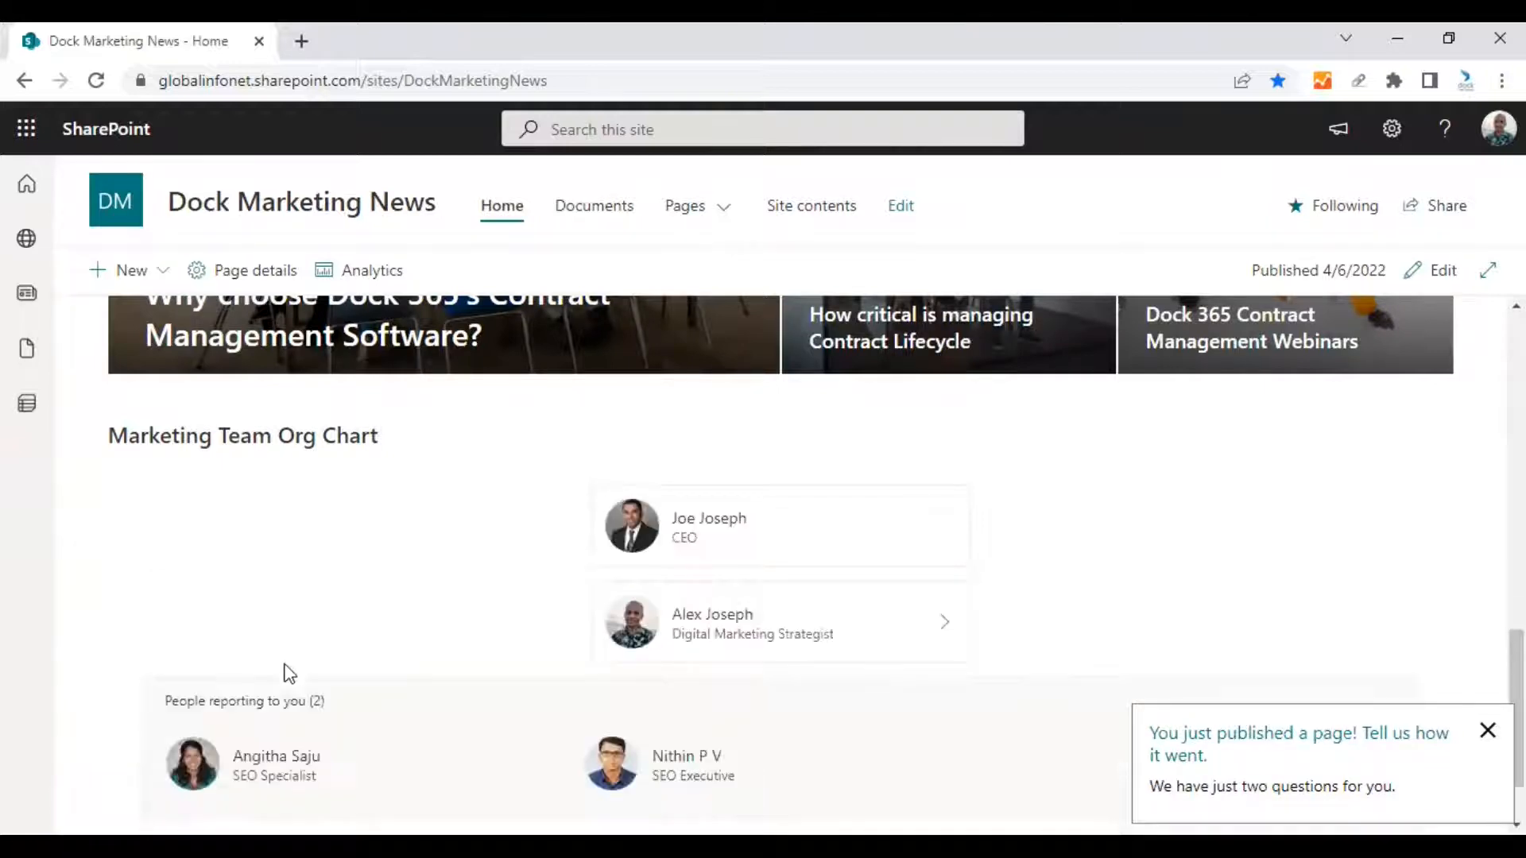
scroll(707, 613, "down", 1)
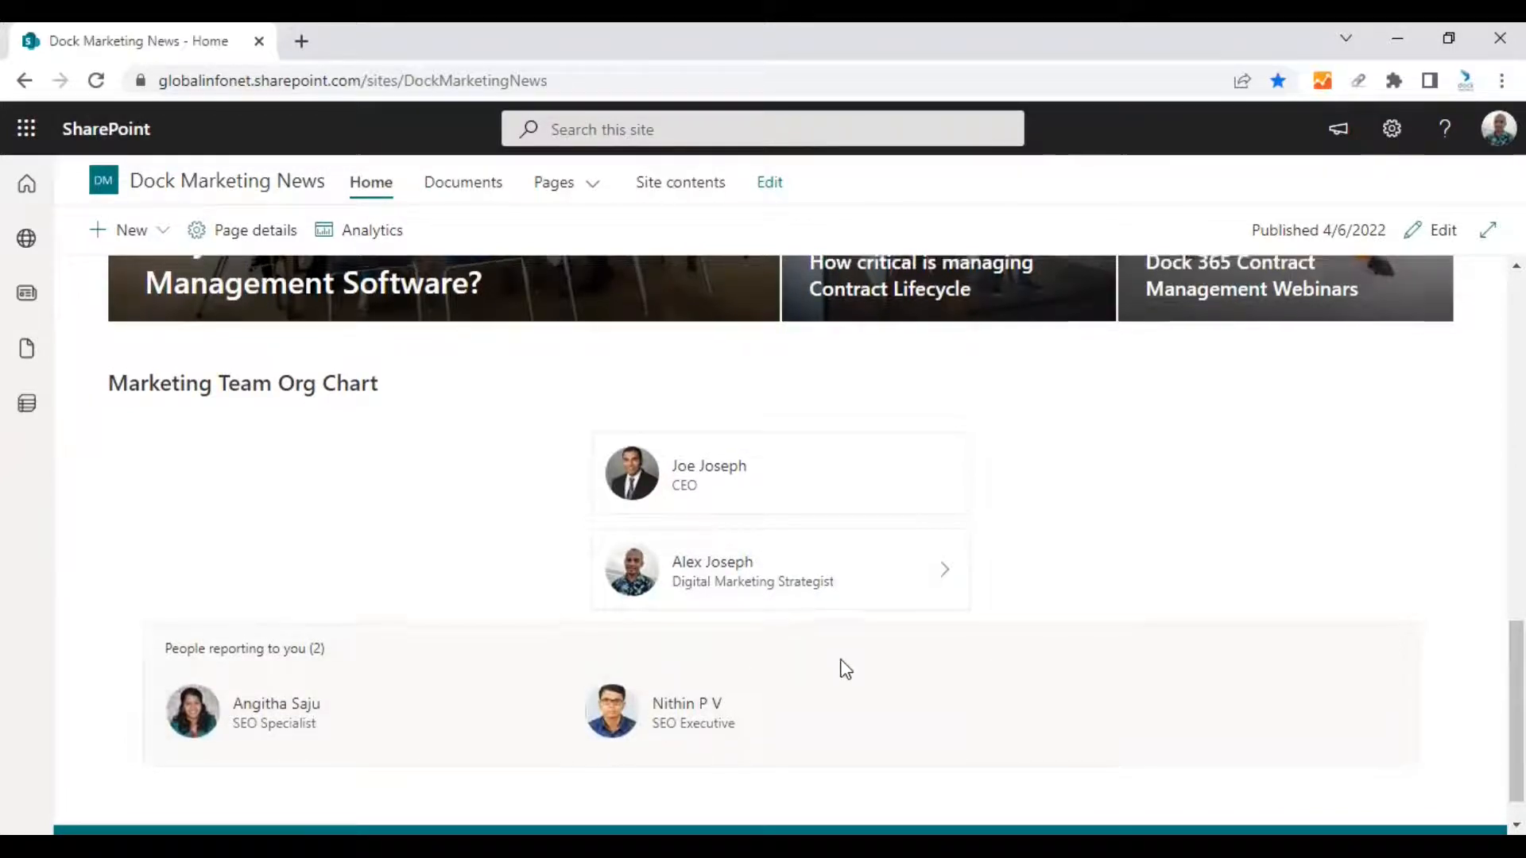
scroll(839, 670, "up", 1)
scroll(842, 670, "down", 1)
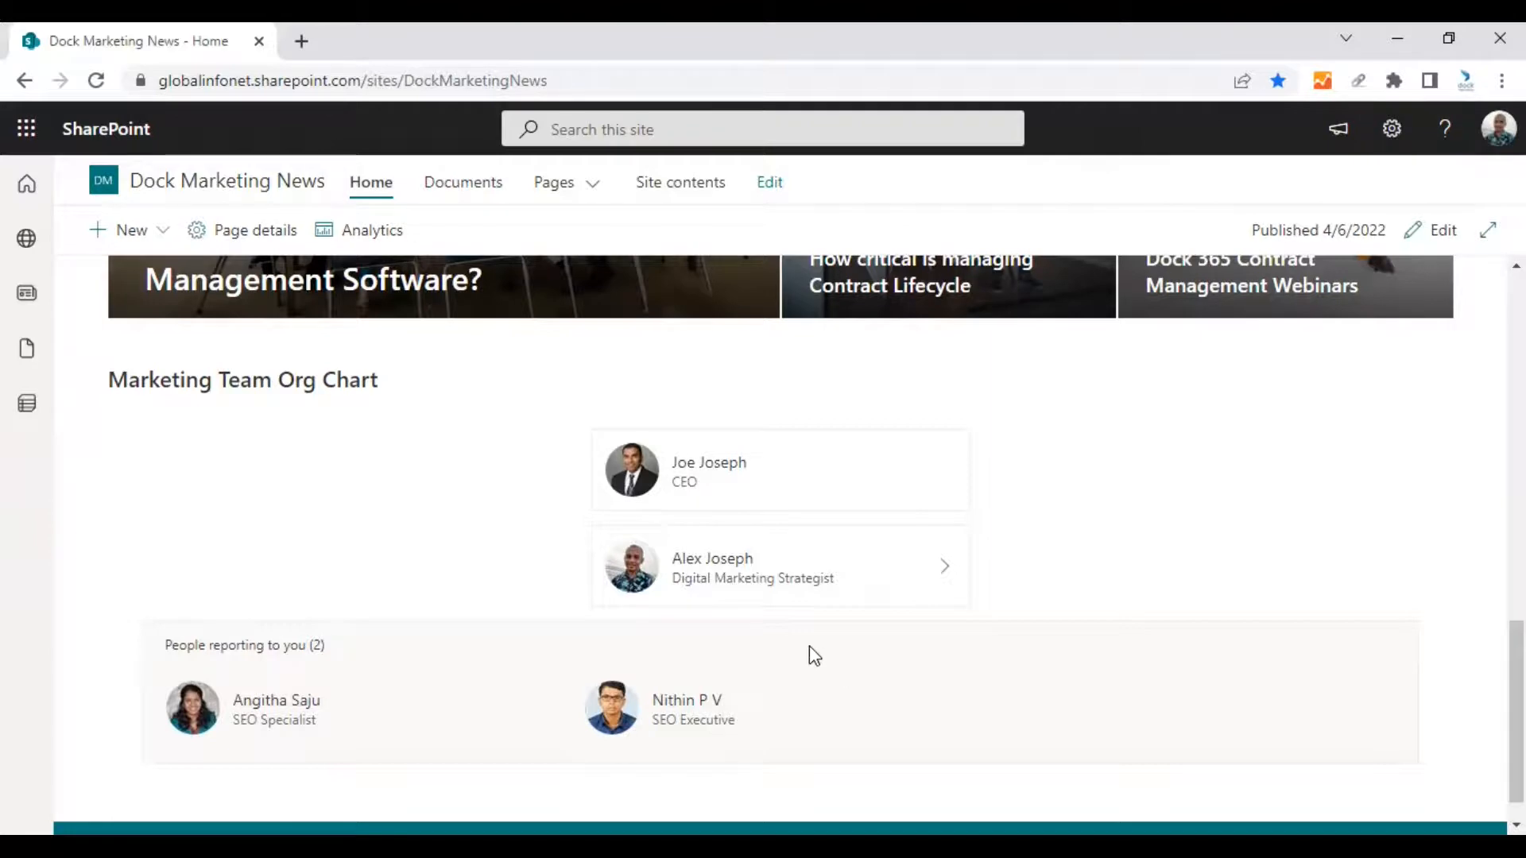
key("ctrl+t")
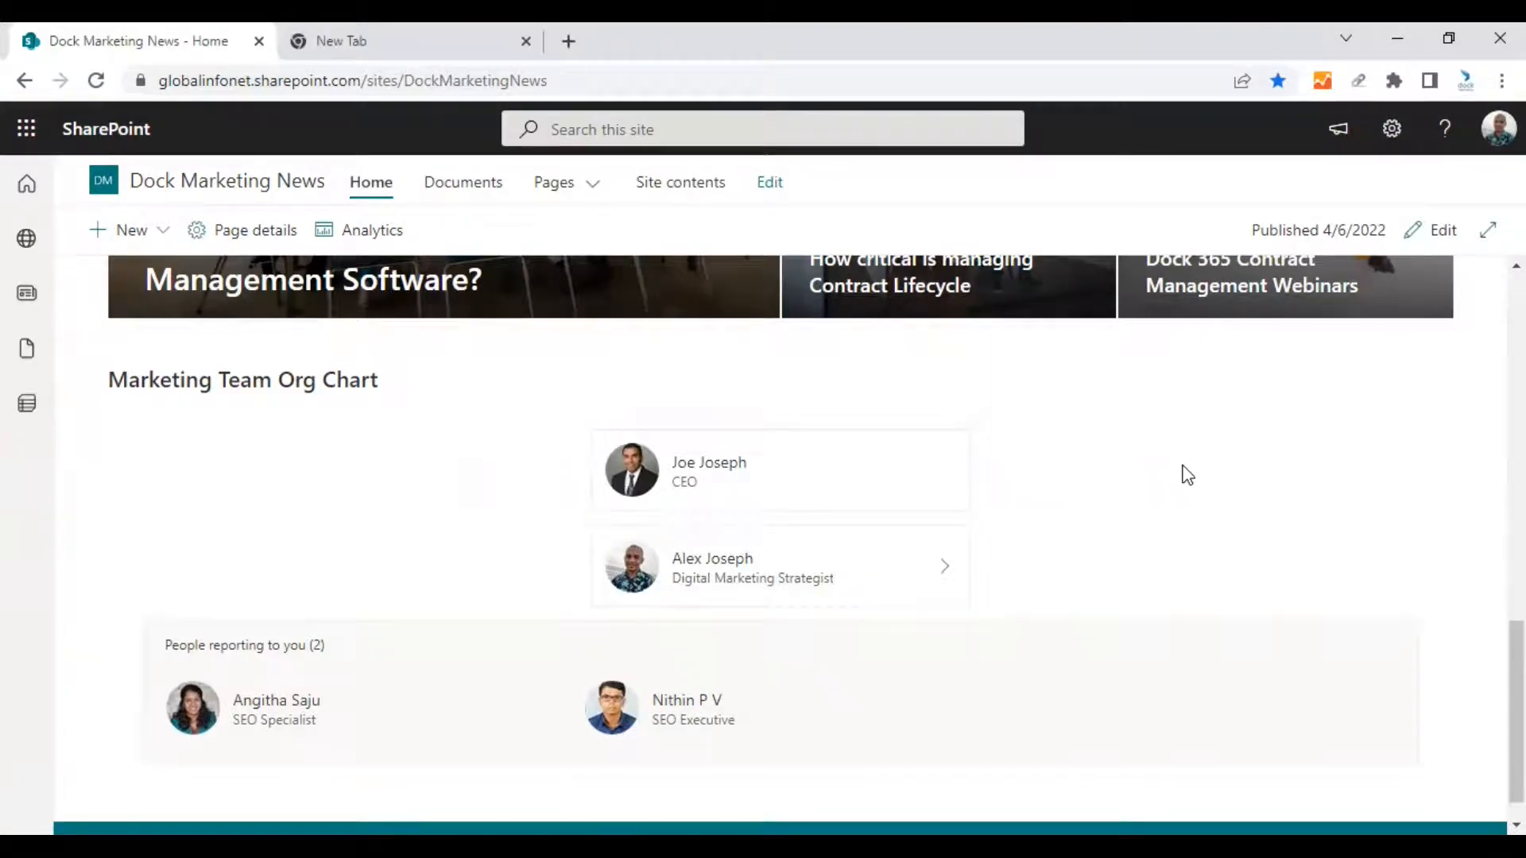
left_click(689, 565)
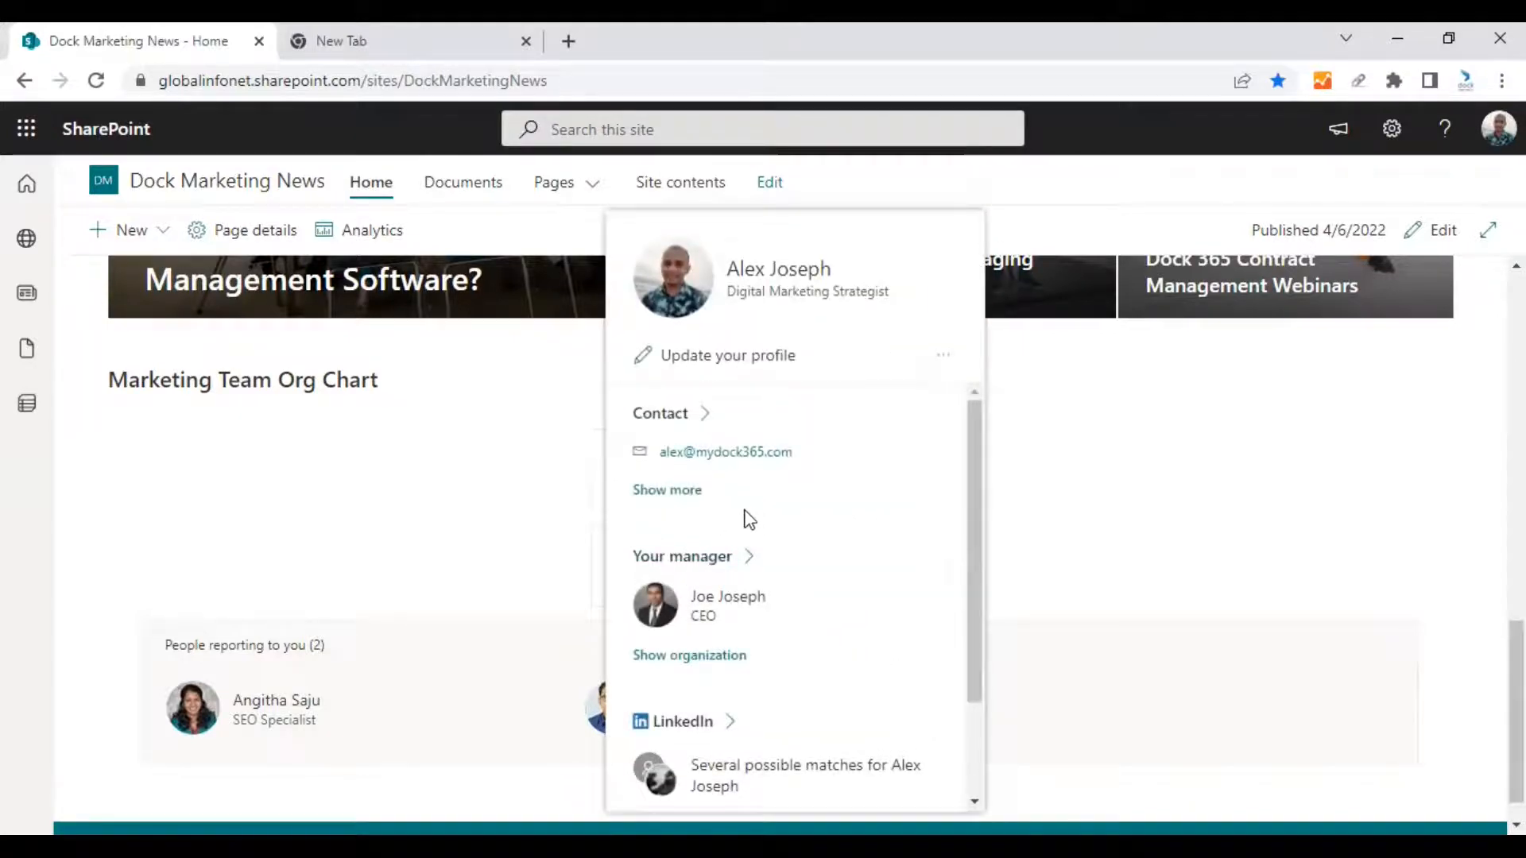
left_click(673, 491)
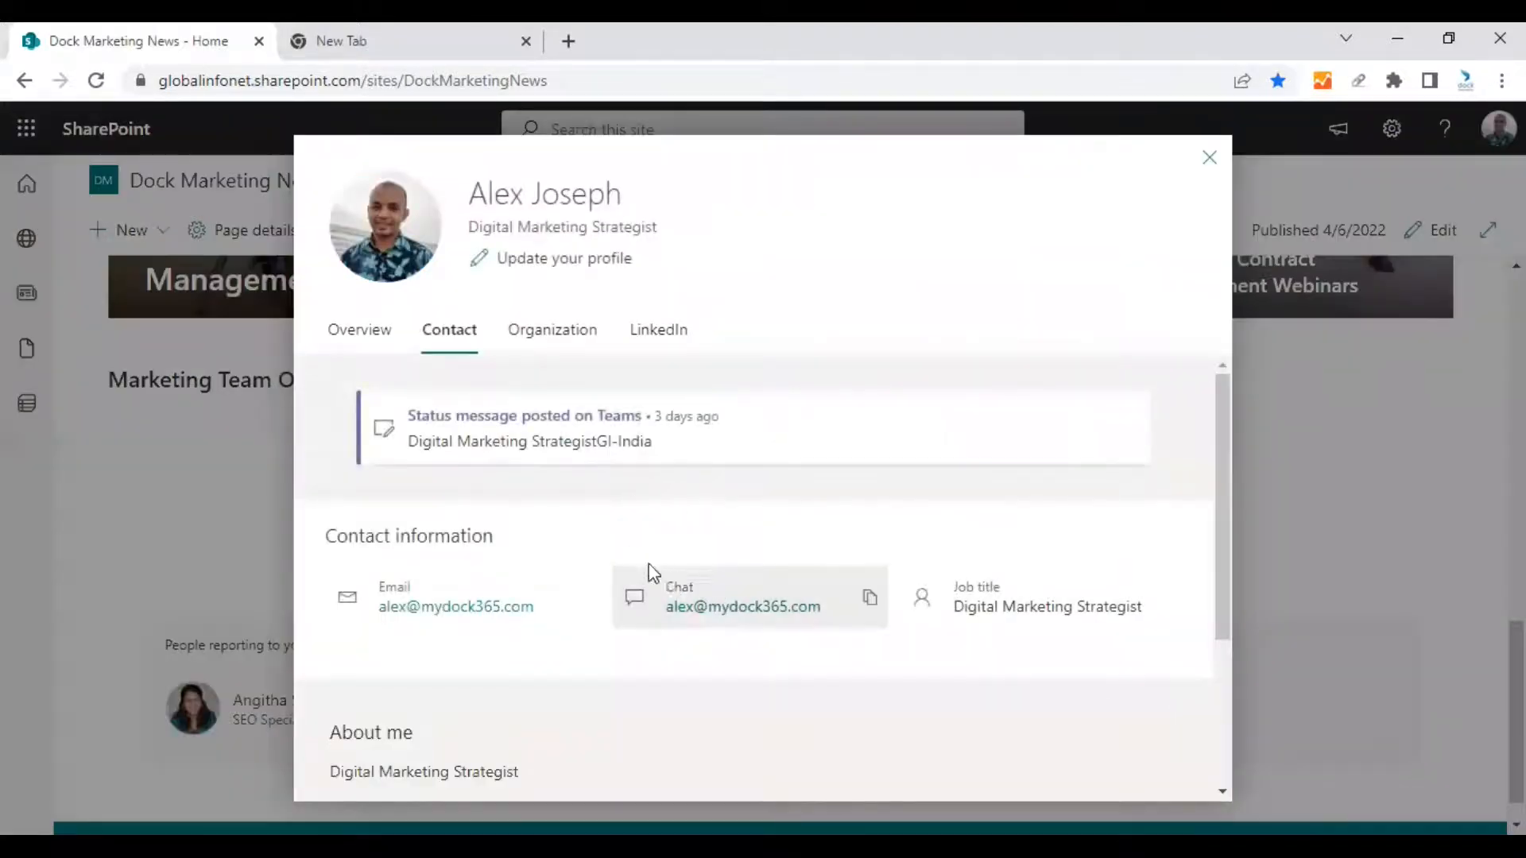
scroll(617, 535, "down", 2)
scroll(556, 565, "down", 2)
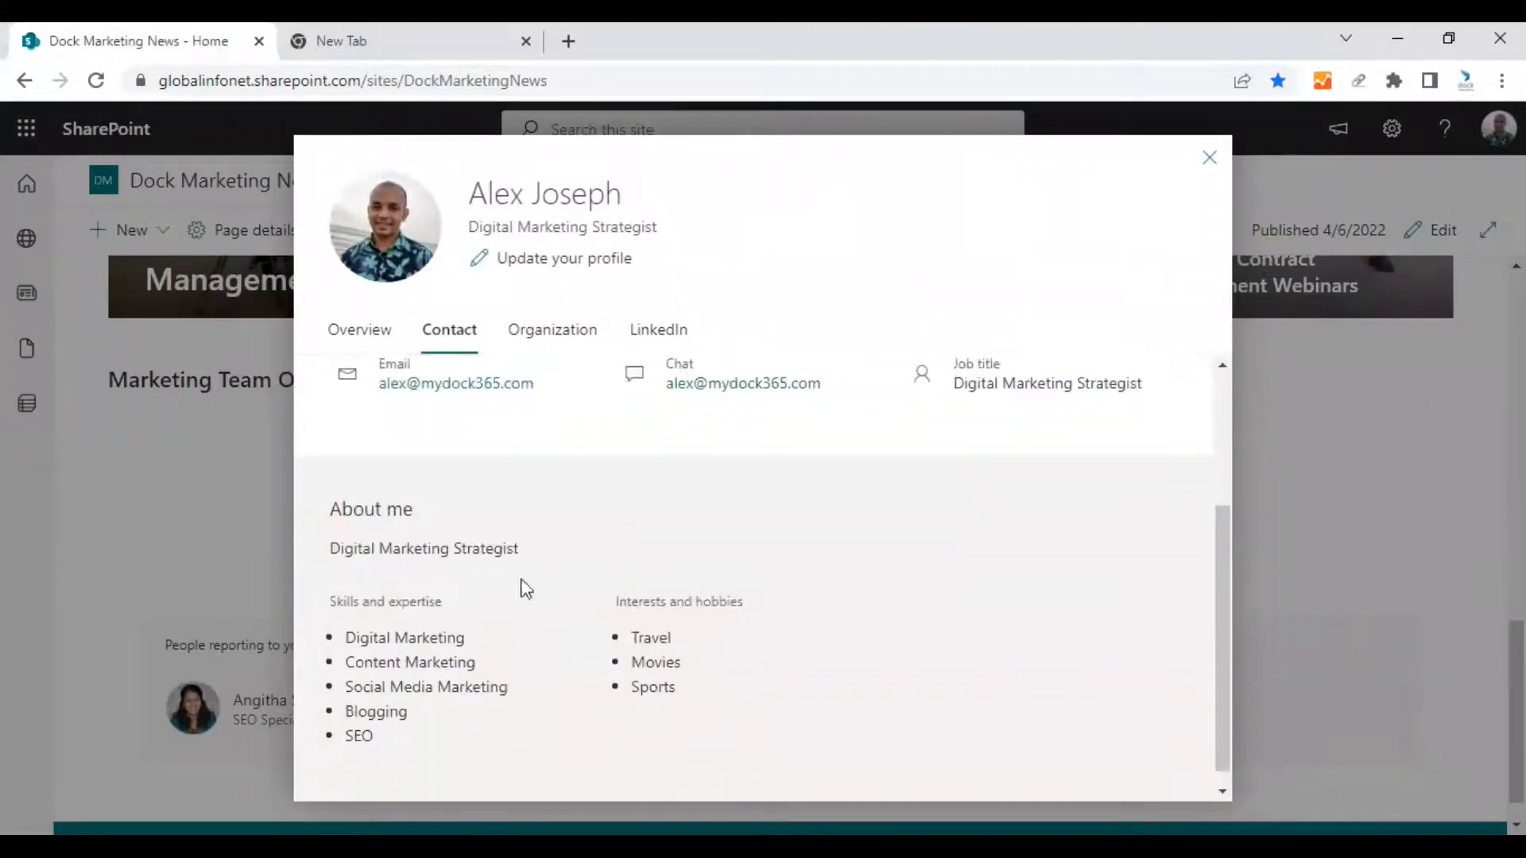
scroll(676, 620, "up", 3)
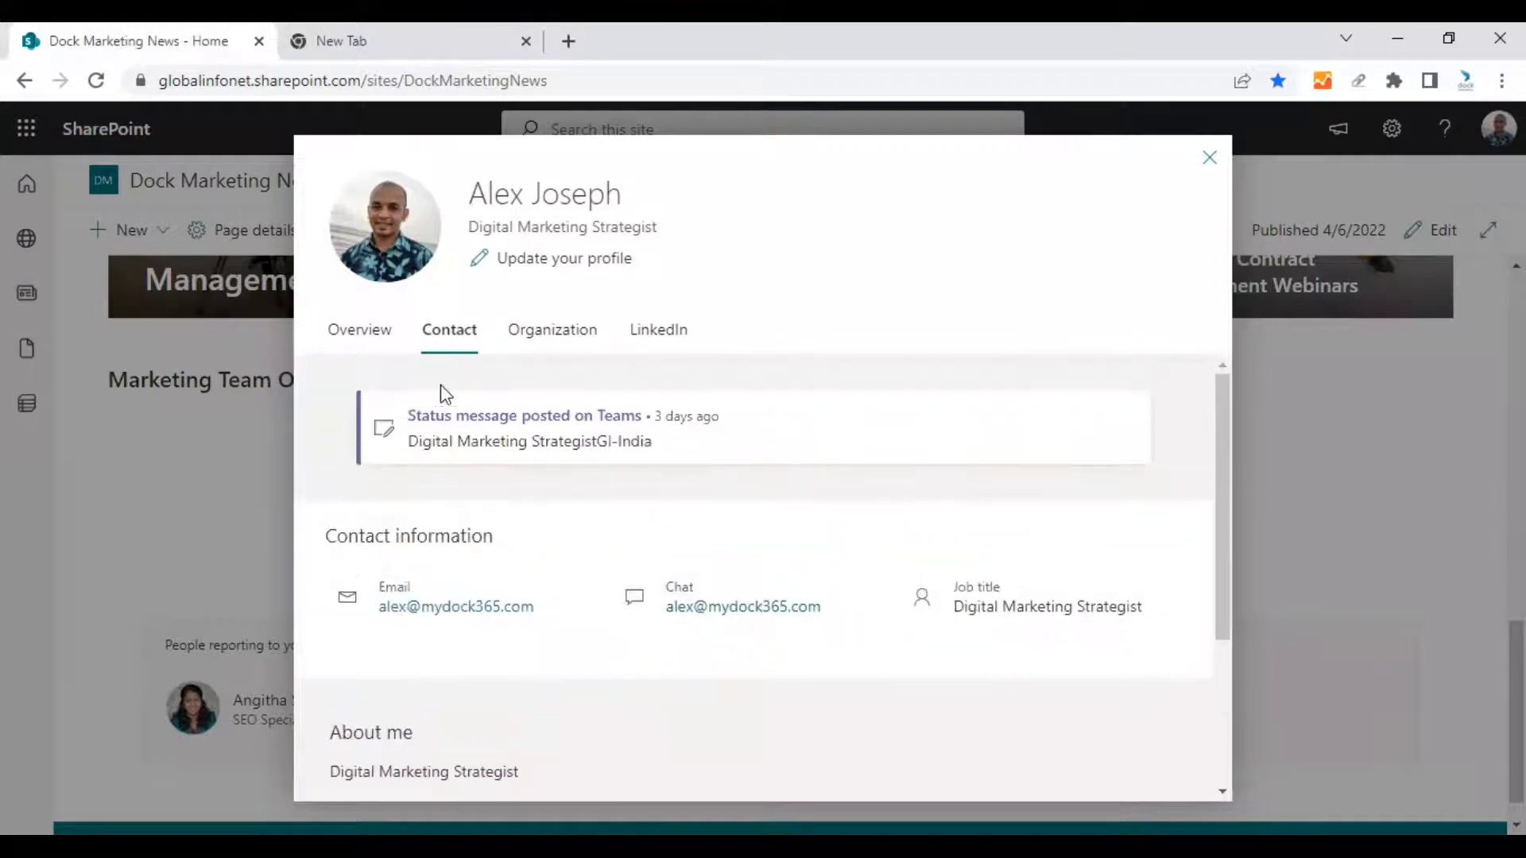
left_click(366, 335)
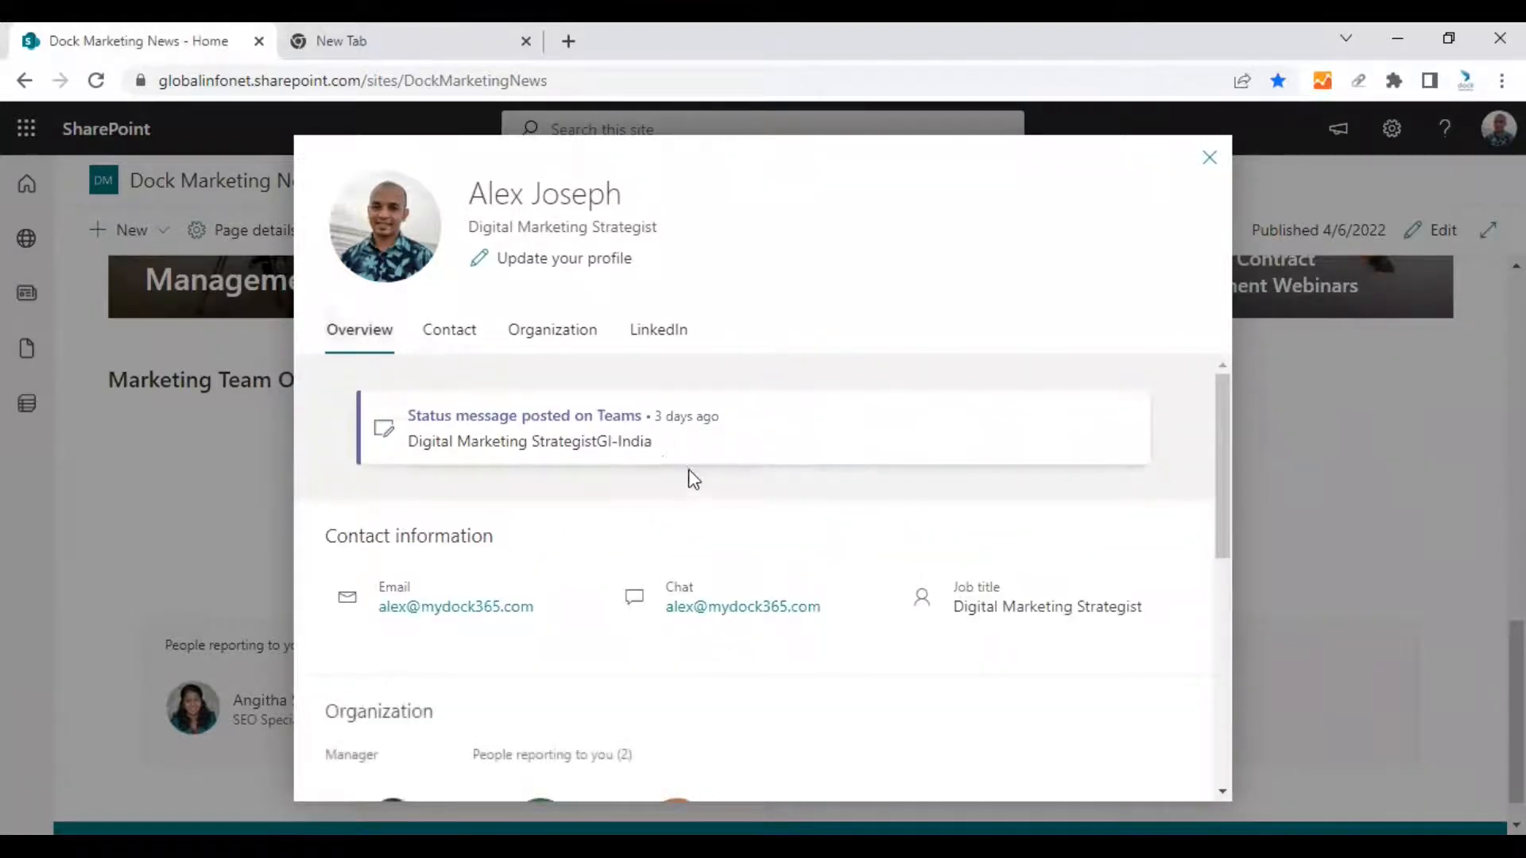
scroll(688, 476, "down", 4)
scroll(695, 483, "down", 3)
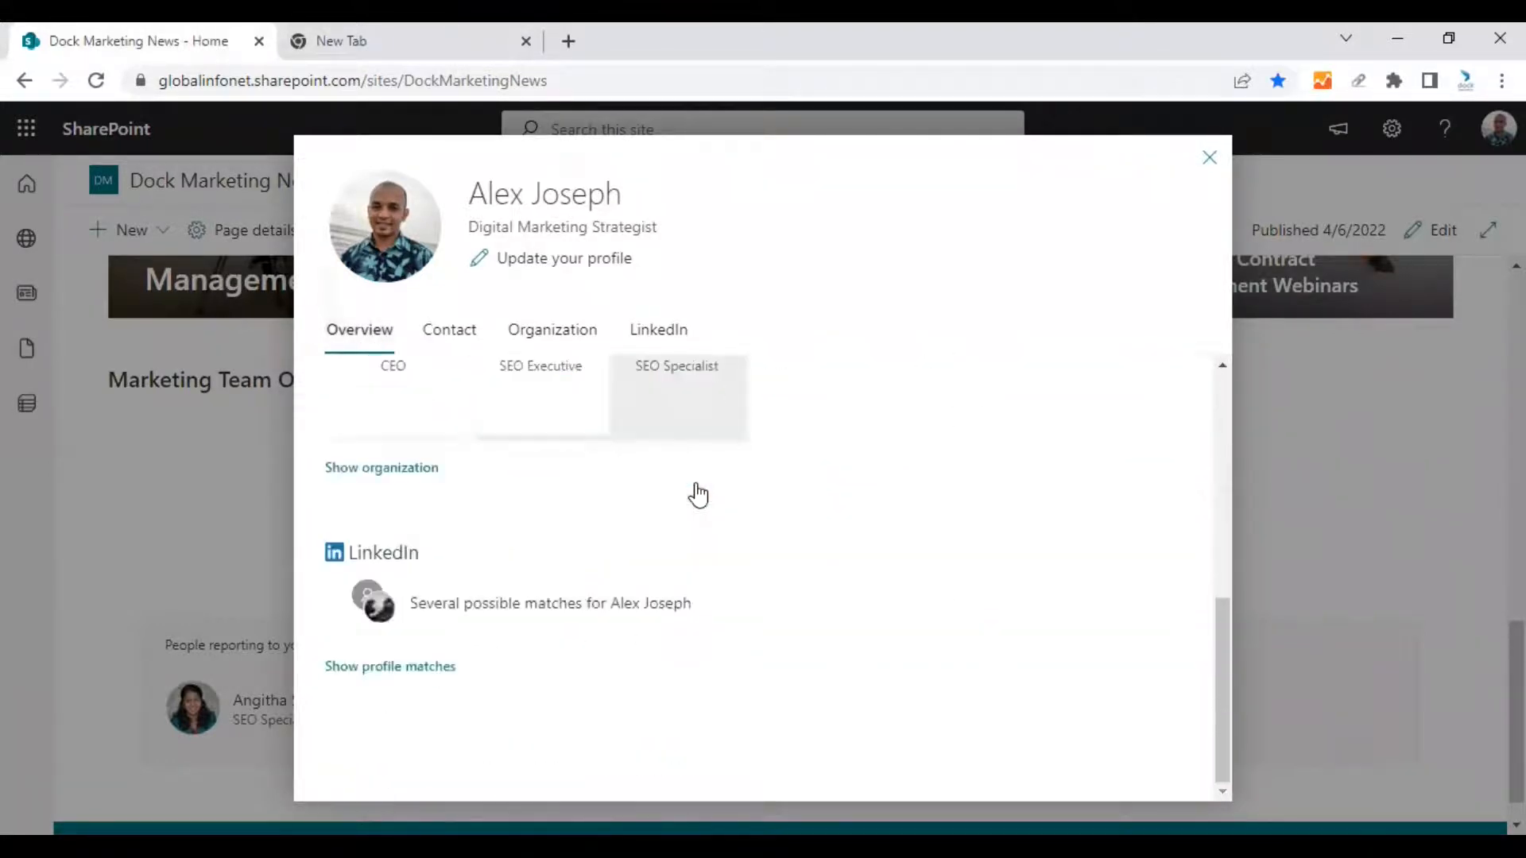
scroll(691, 494, "up", 6)
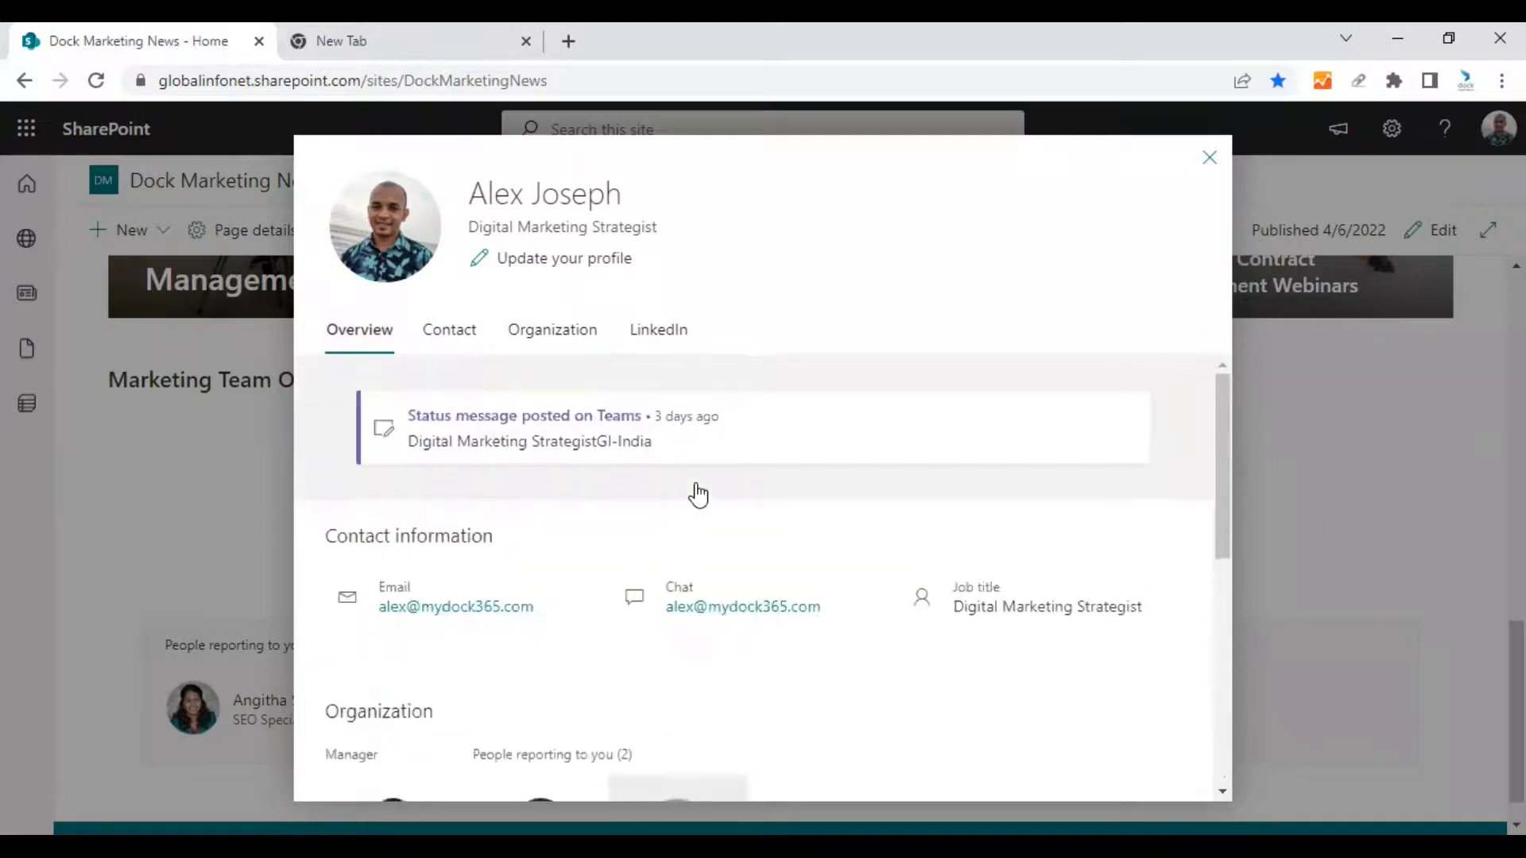
left_click(1209, 158)
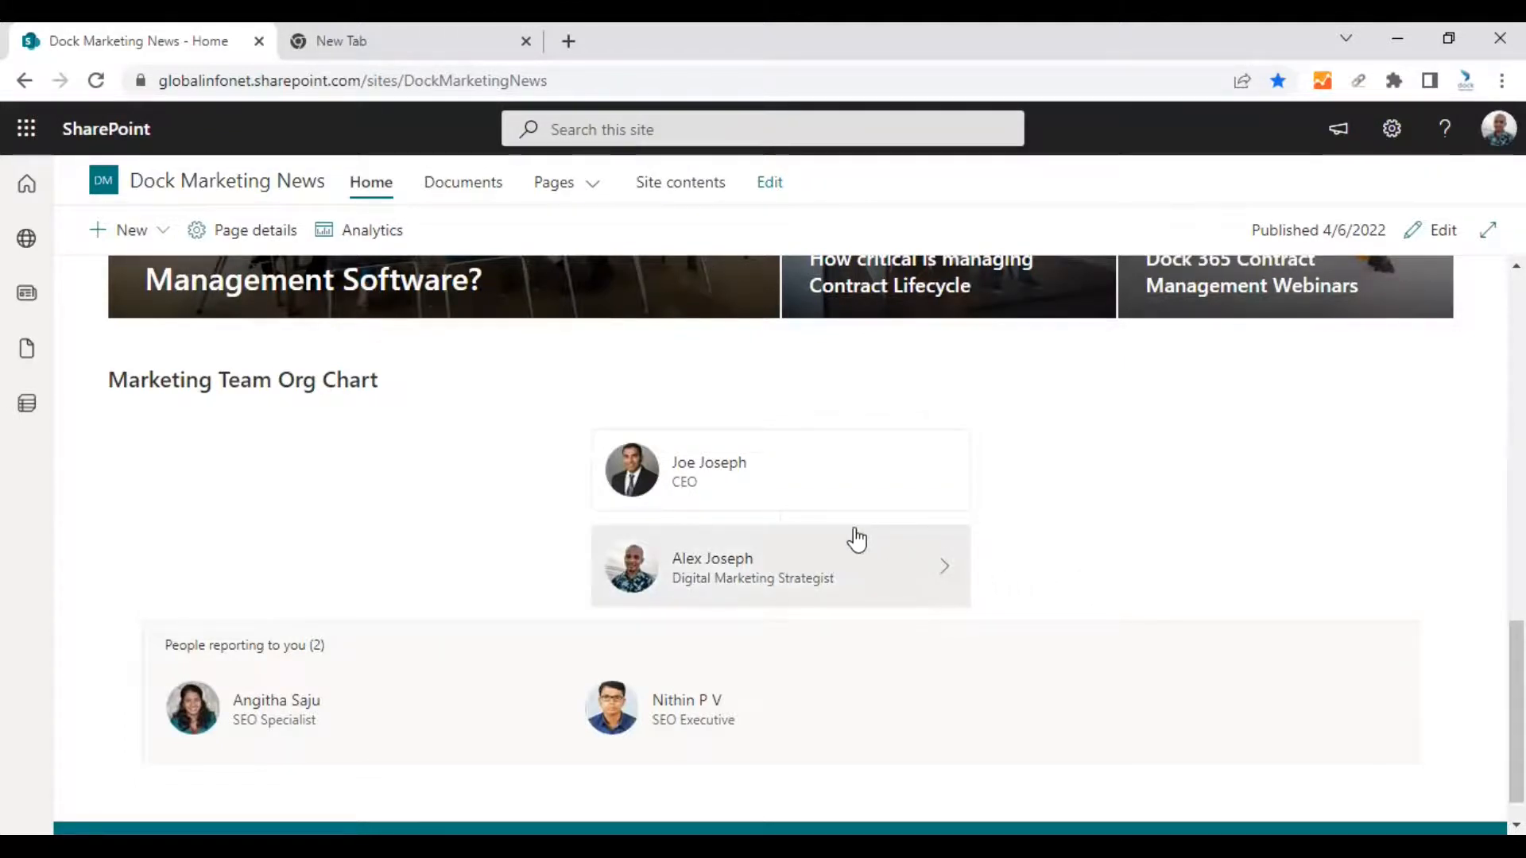
- Go to the mydock365.com blog in the second browser tab and open the article "How To Use the Organization Chart Web Part in SharePoint"
left_click(437, 41)
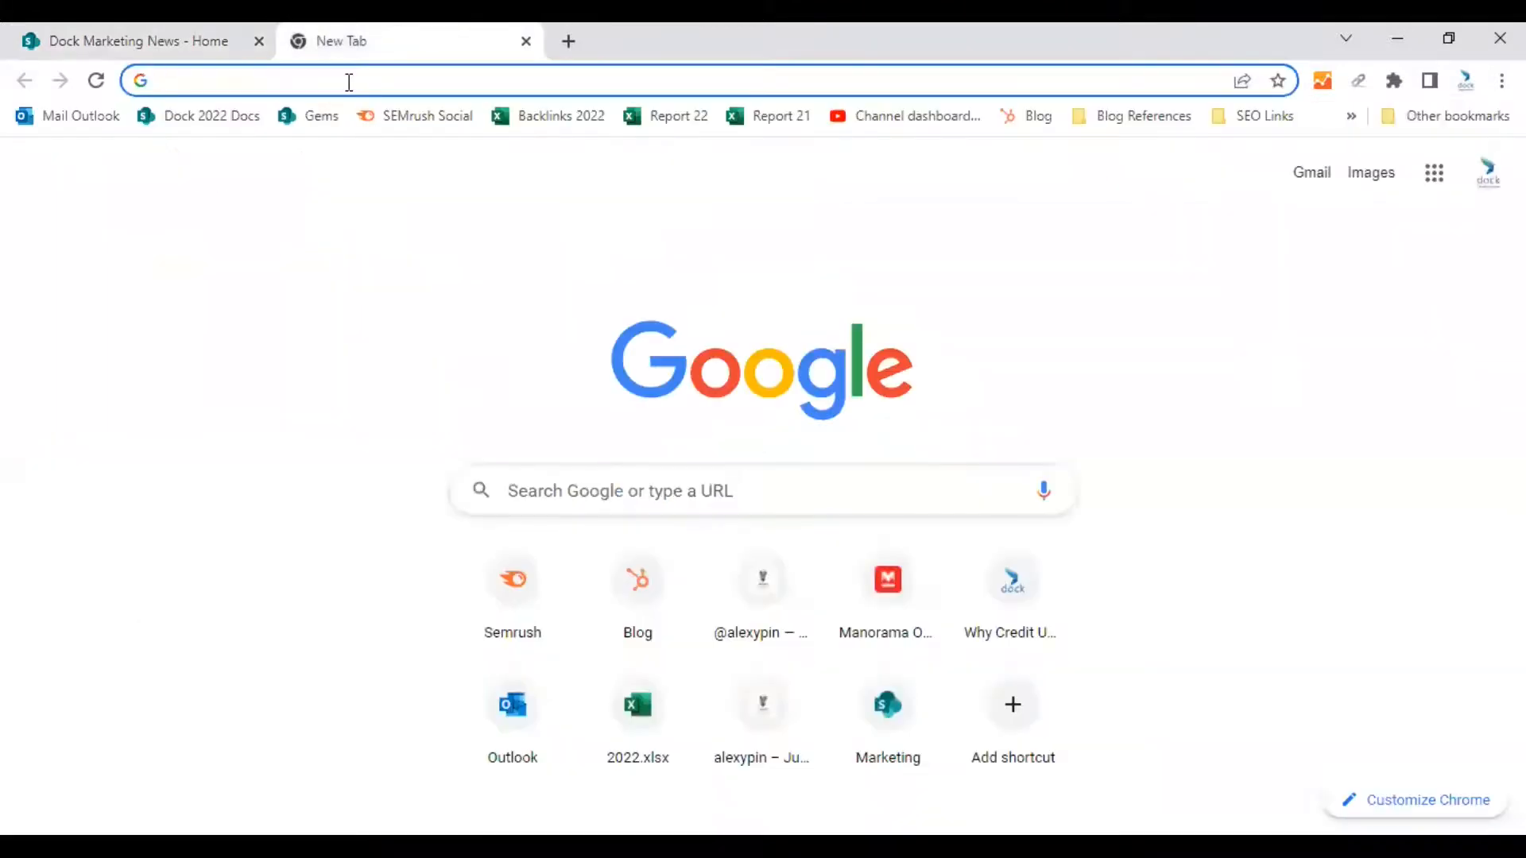
type("mydock")
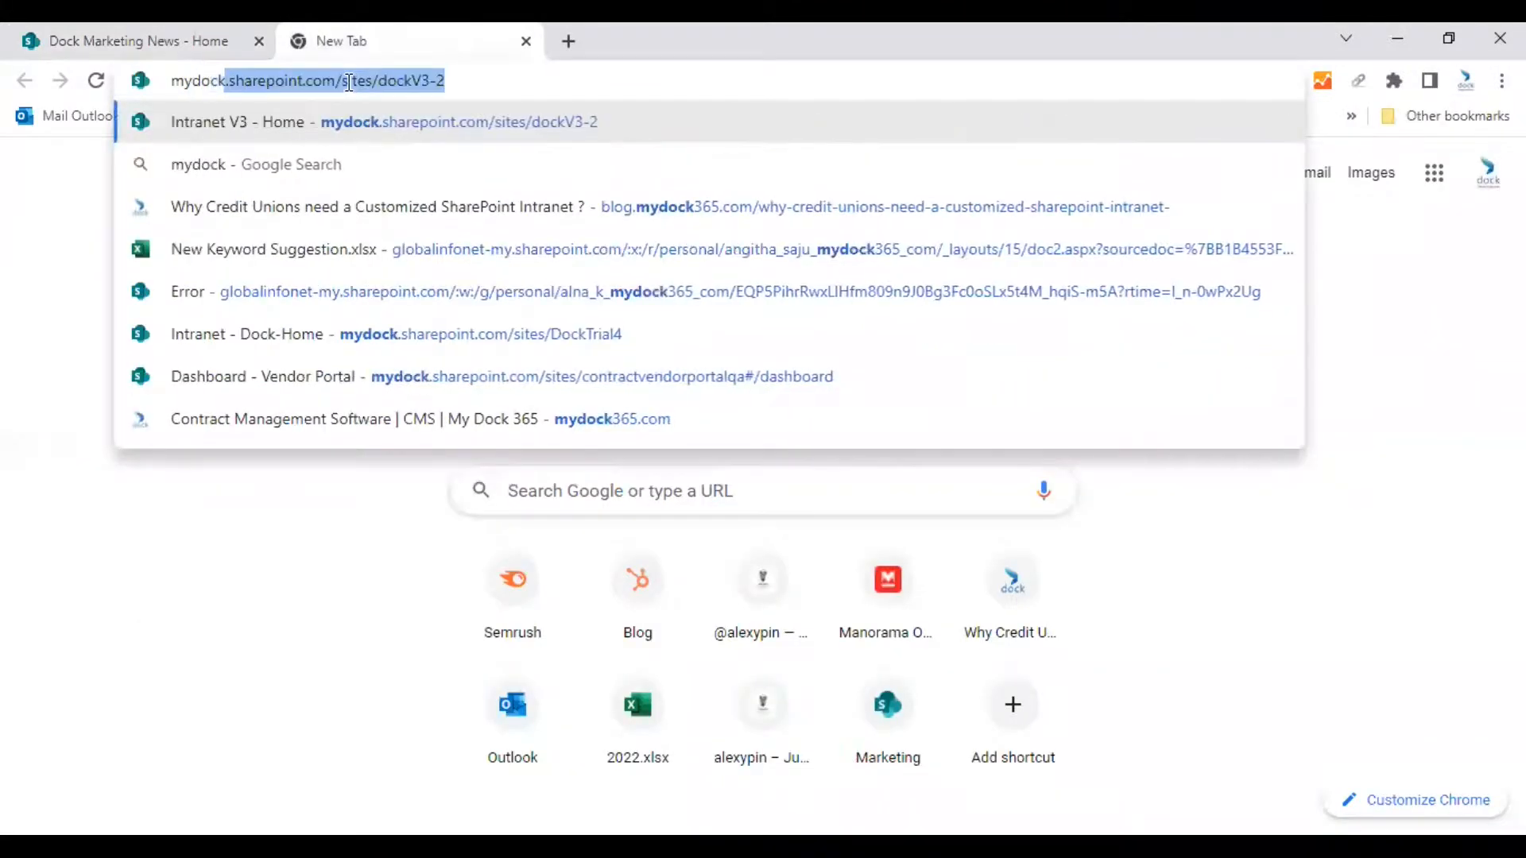
left_click(292, 418)
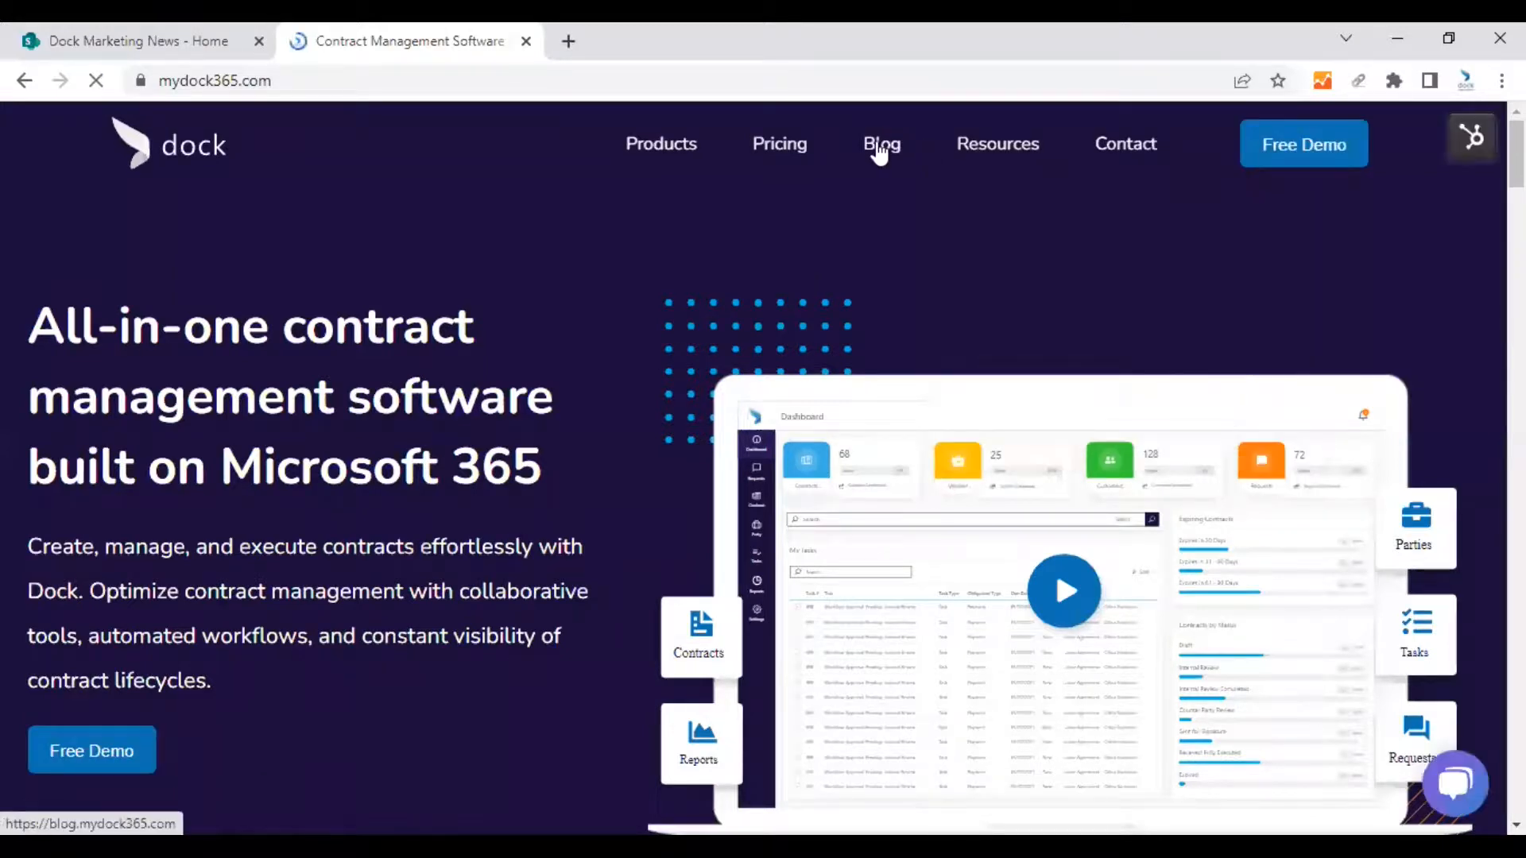
left_click(879, 151)
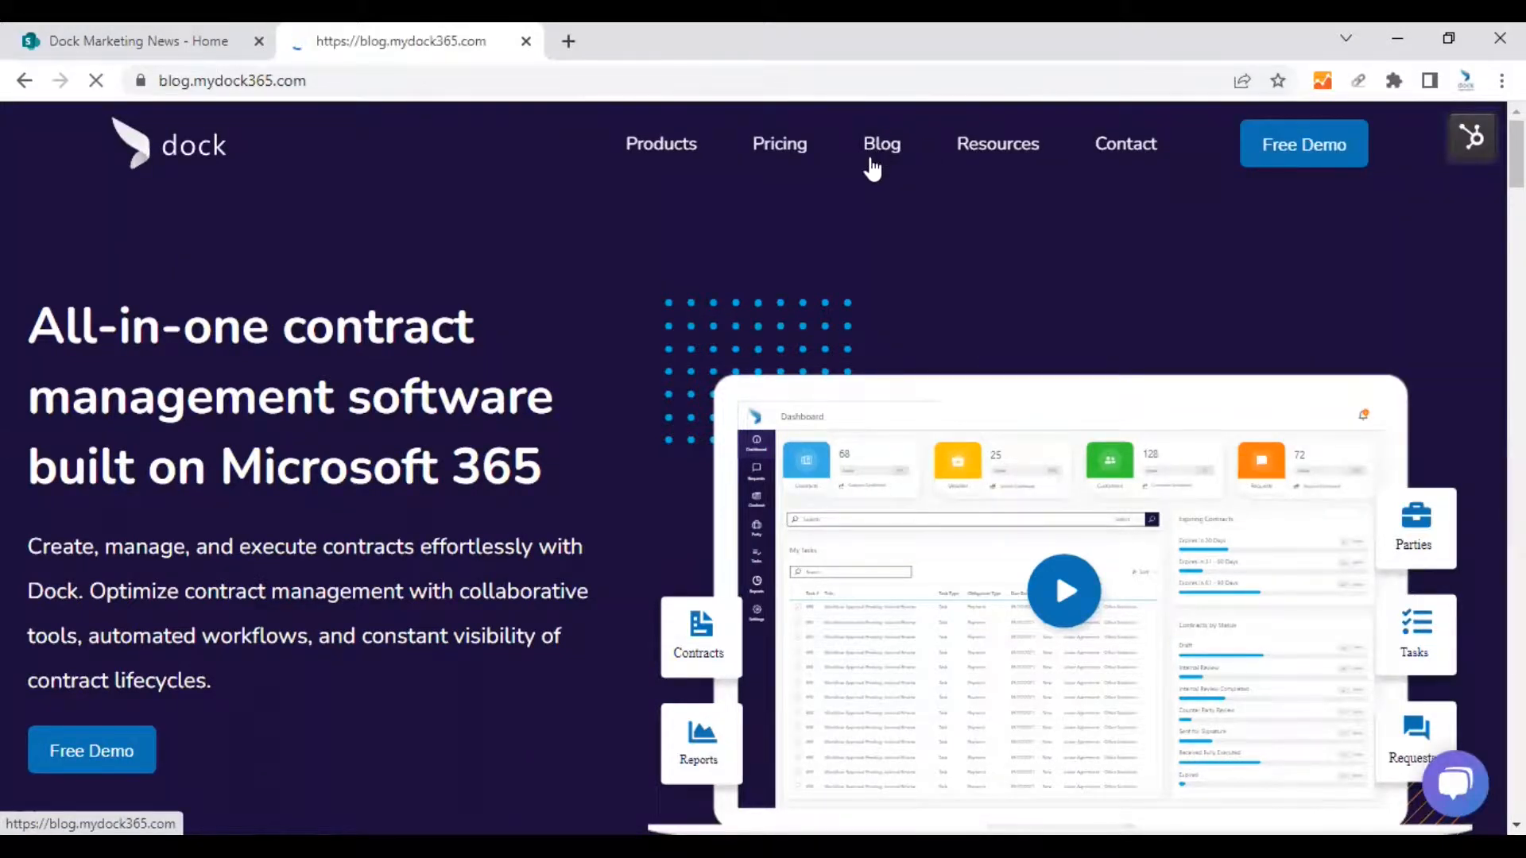
scroll(660, 383, "down", 7)
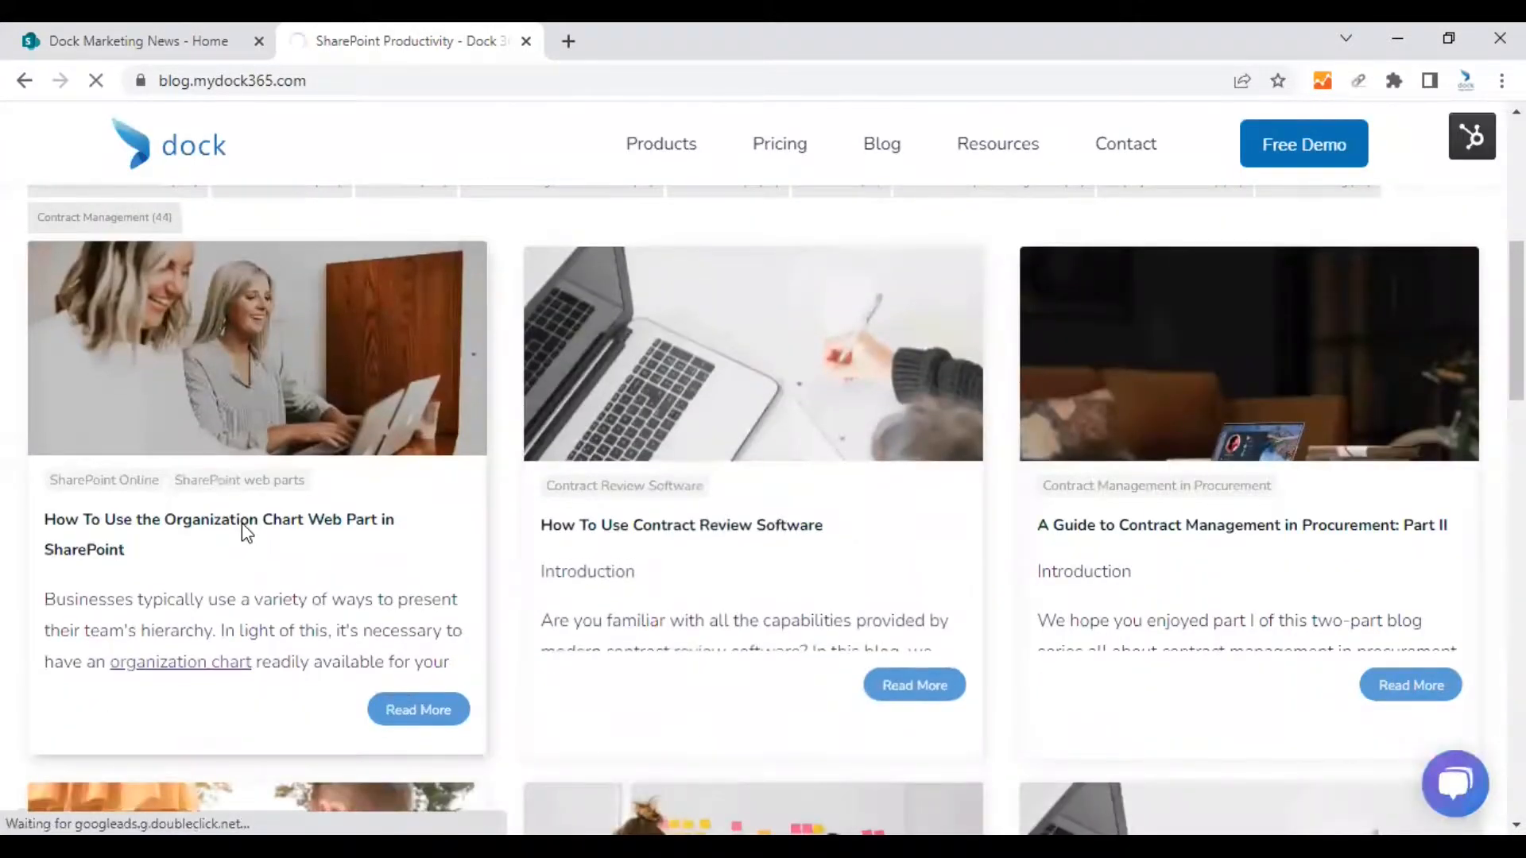
left_click(242, 523)
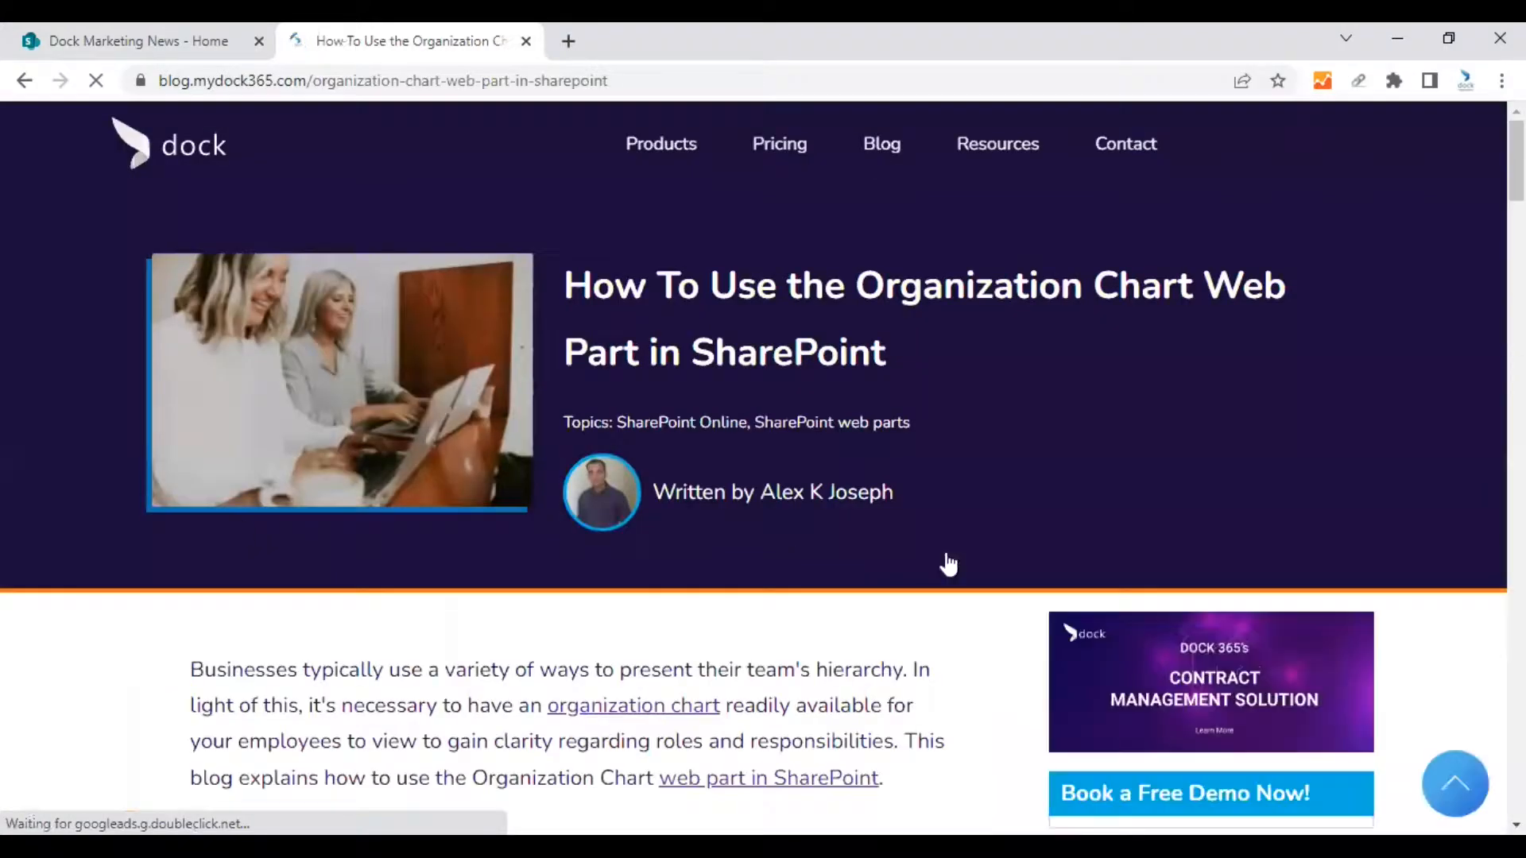
- Read through the article to the section on ensuring data accuracy in an org chart, dismissing the blog subscription pop-up
scroll(840, 537, "down", 5)
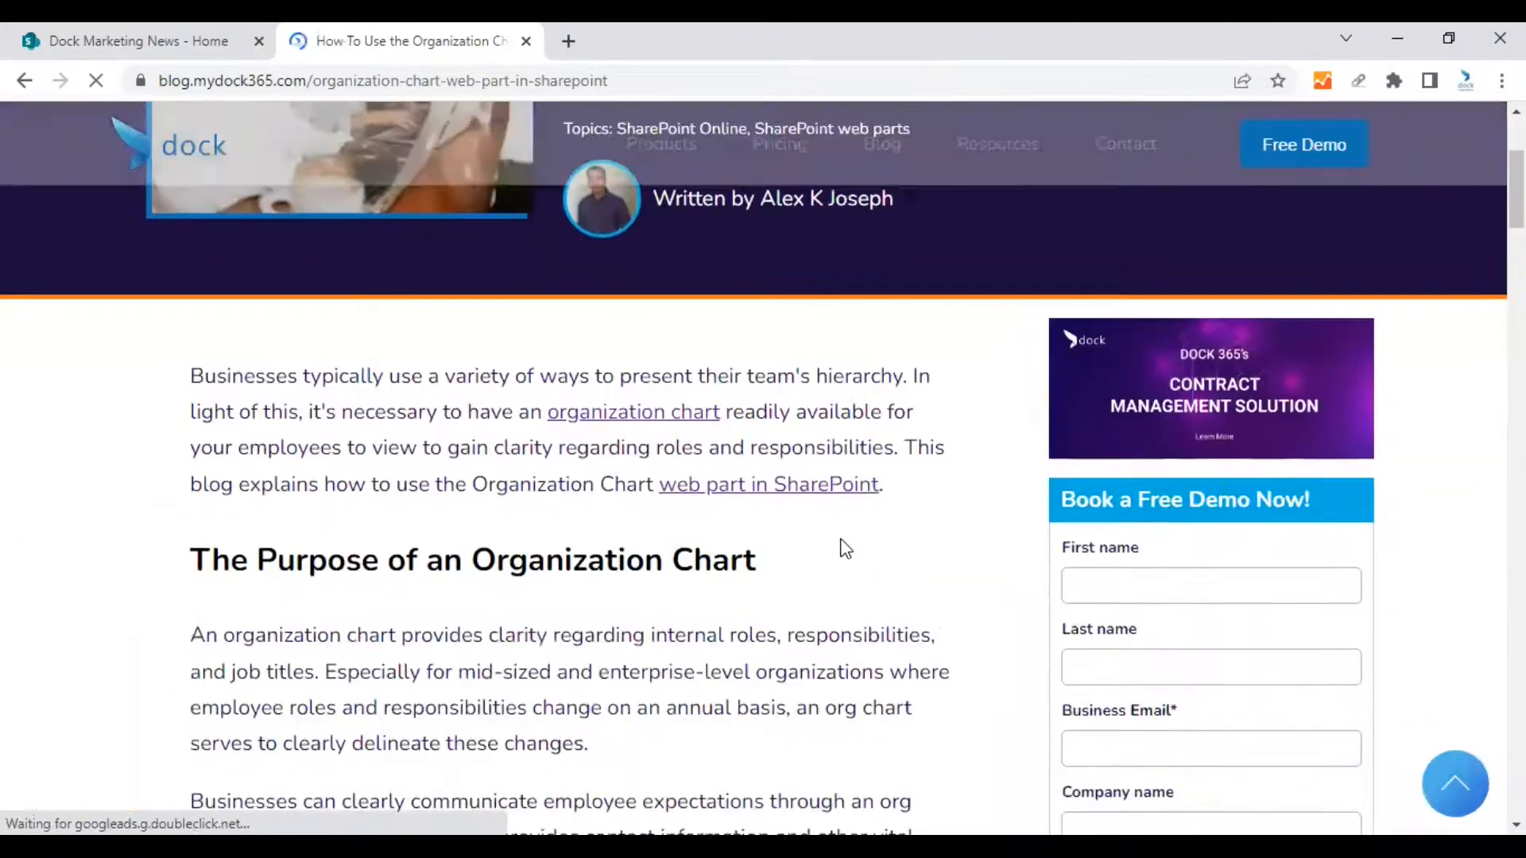
scroll(841, 537, "down", 14)
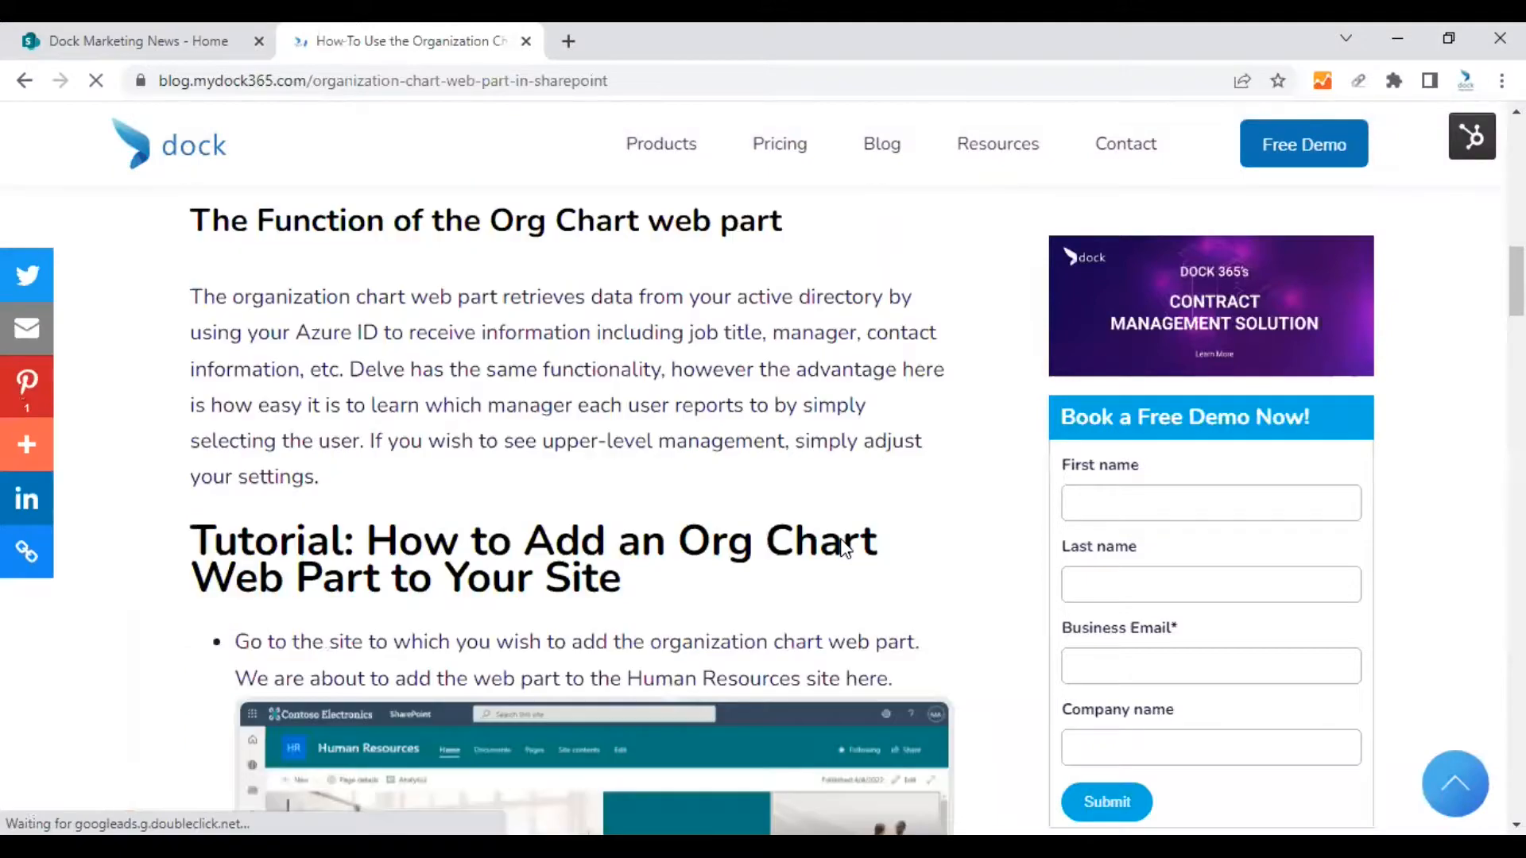
scroll(841, 537, "down", 20)
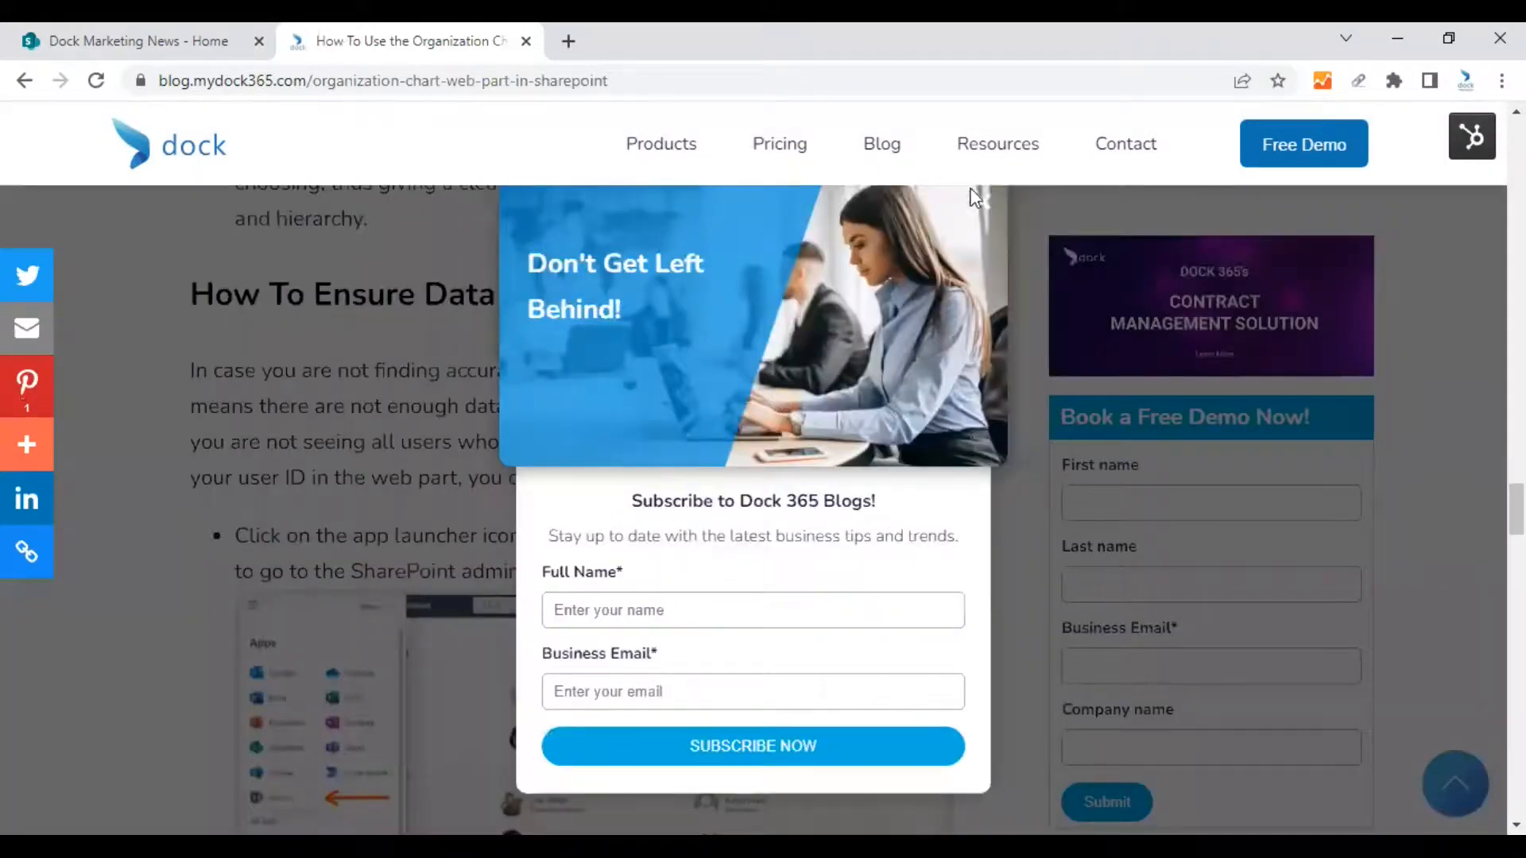
left_click(986, 206)
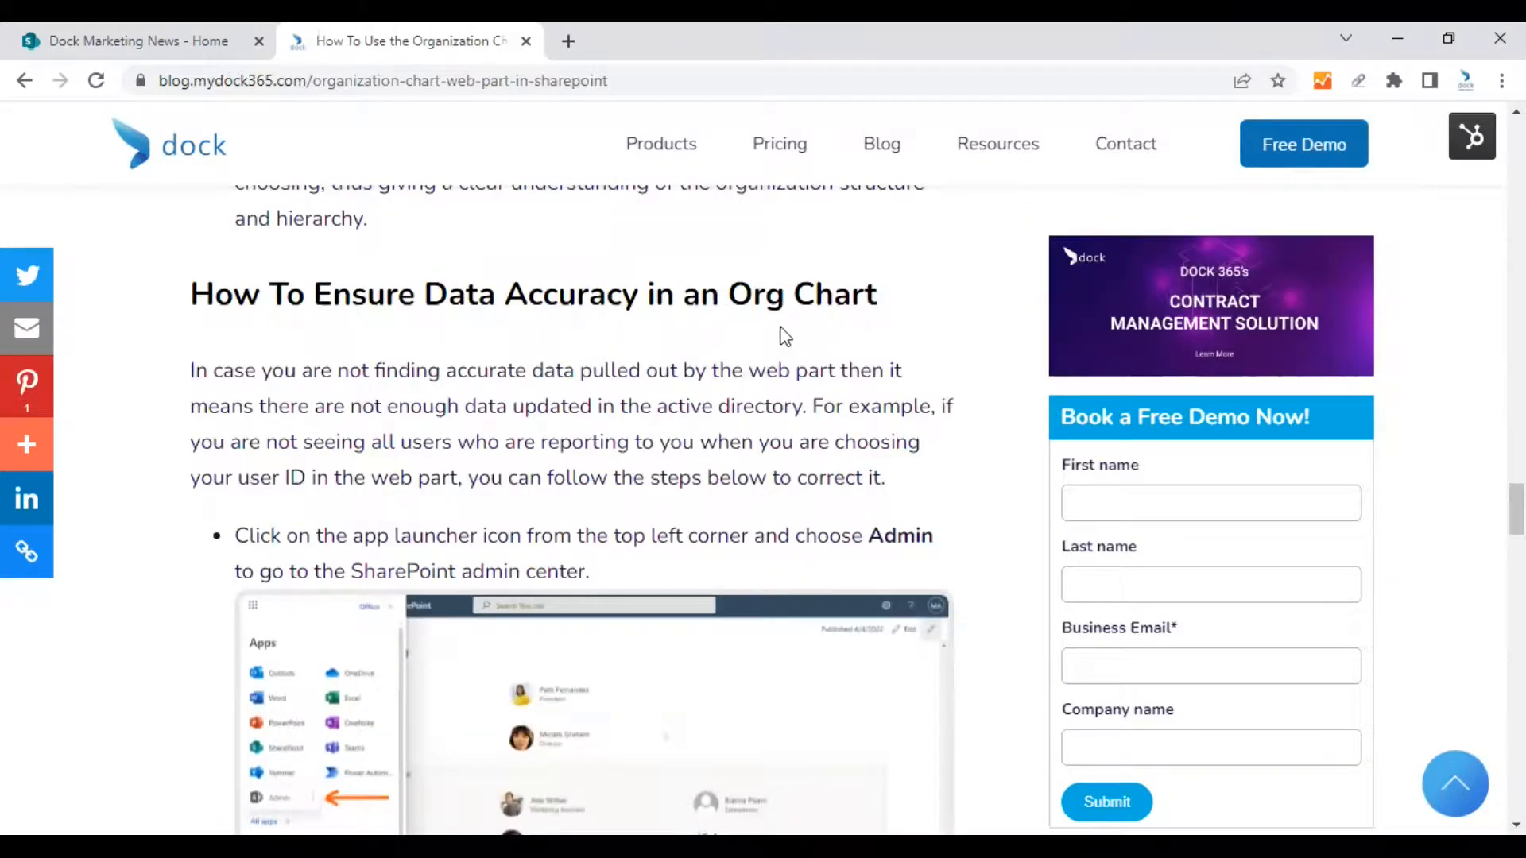
scroll(475, 382, "down", 1)
scroll(474, 381, "down", 5)
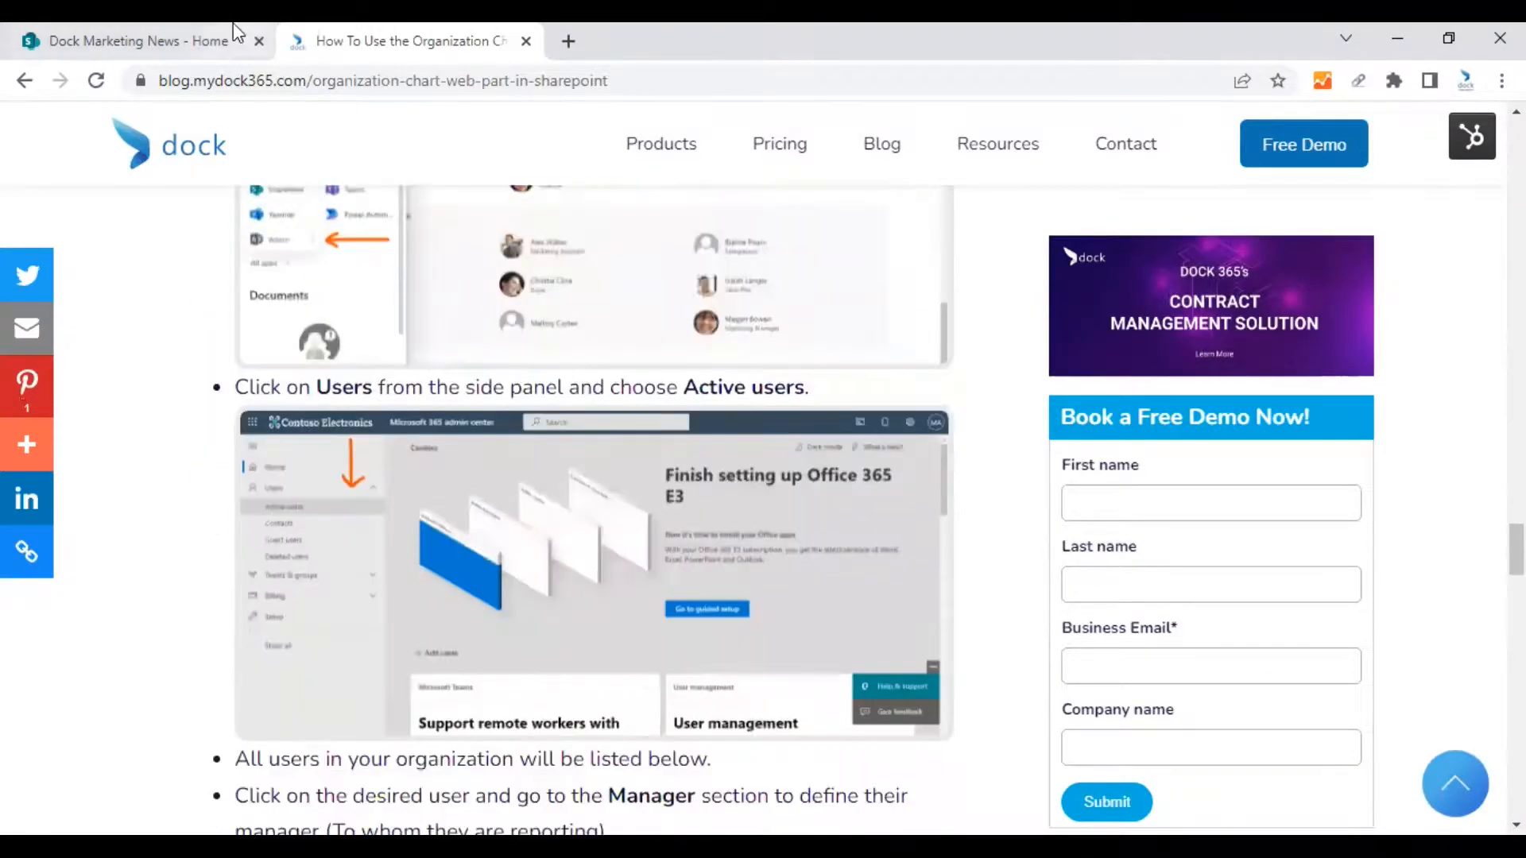
- Return to the Marketing Team Org Chart on the Dock Marketing News home page
left_click(206, 36)
scroll(842, 622, "down", 1)
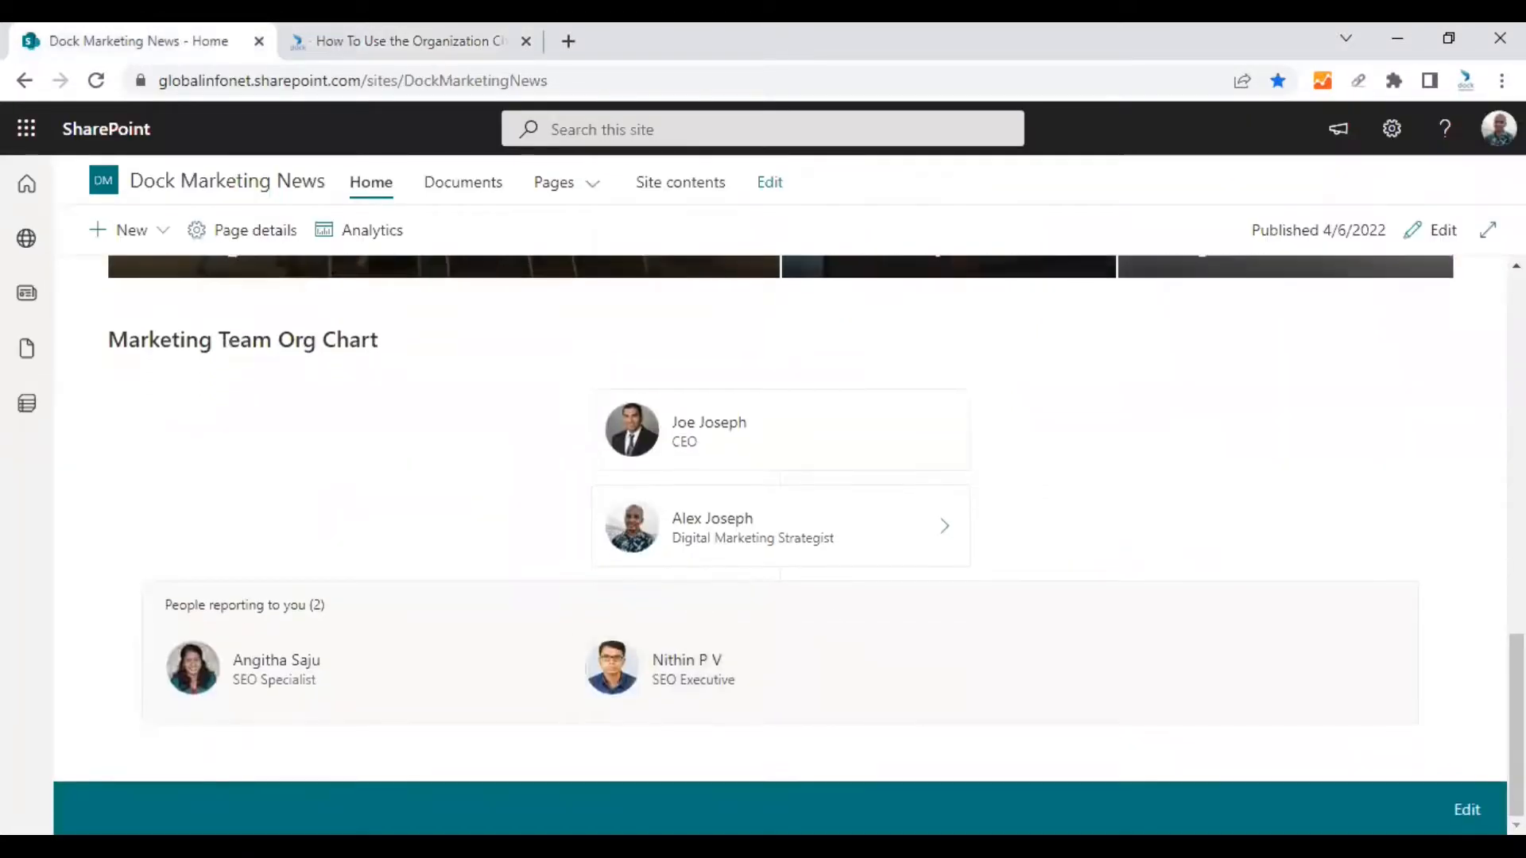